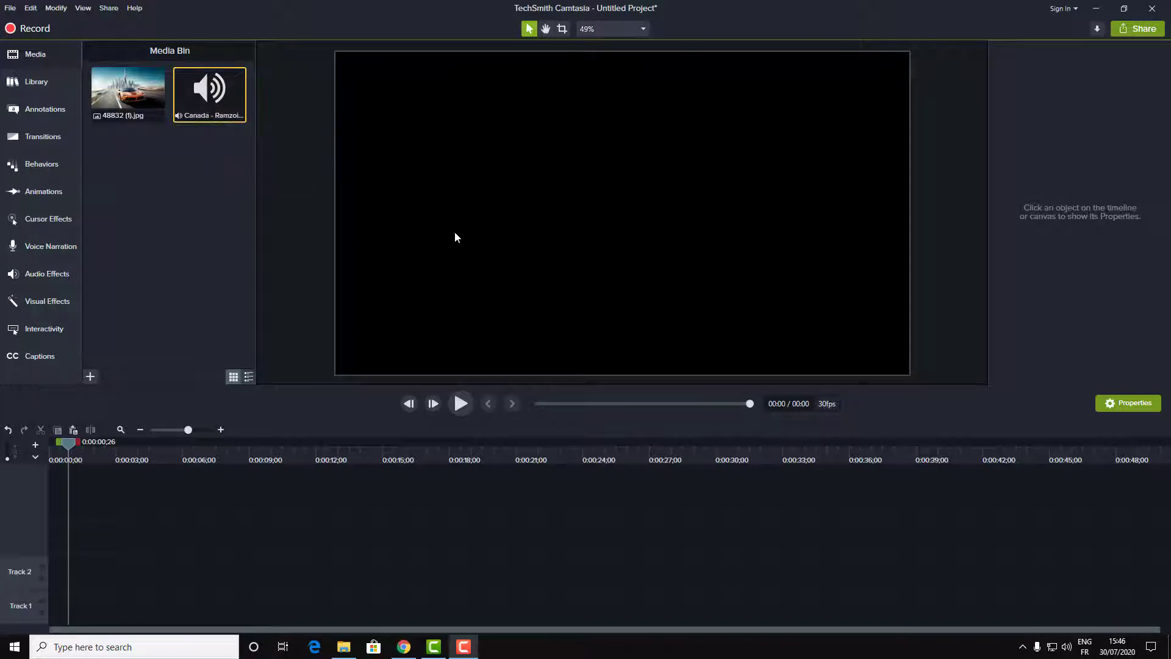
- Switch to Chrome and open the "Green screen effects audio spectrum" playlist from YouTube's "green screen spectrum" results
click(405, 647)
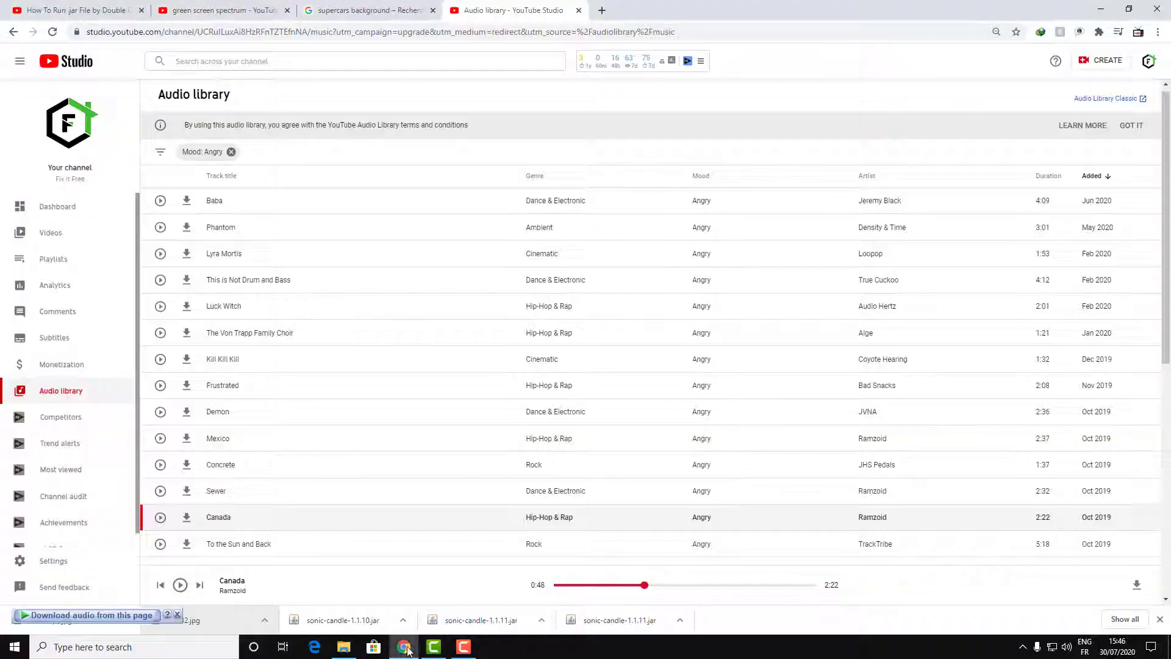
click(235, 9)
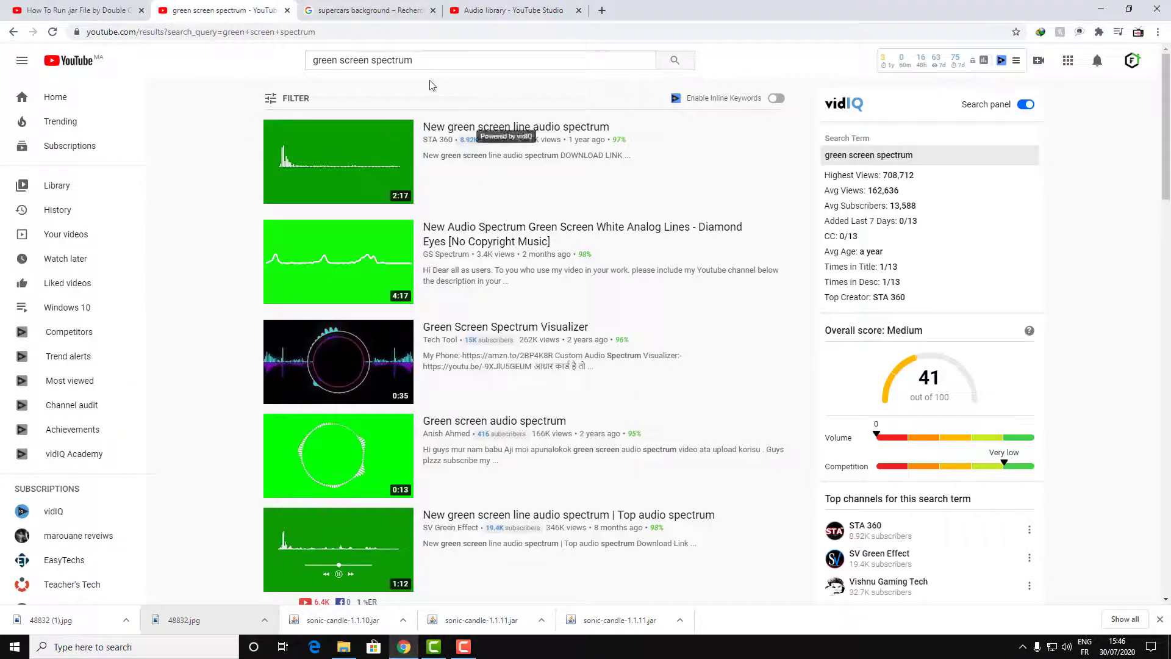
click(316, 61)
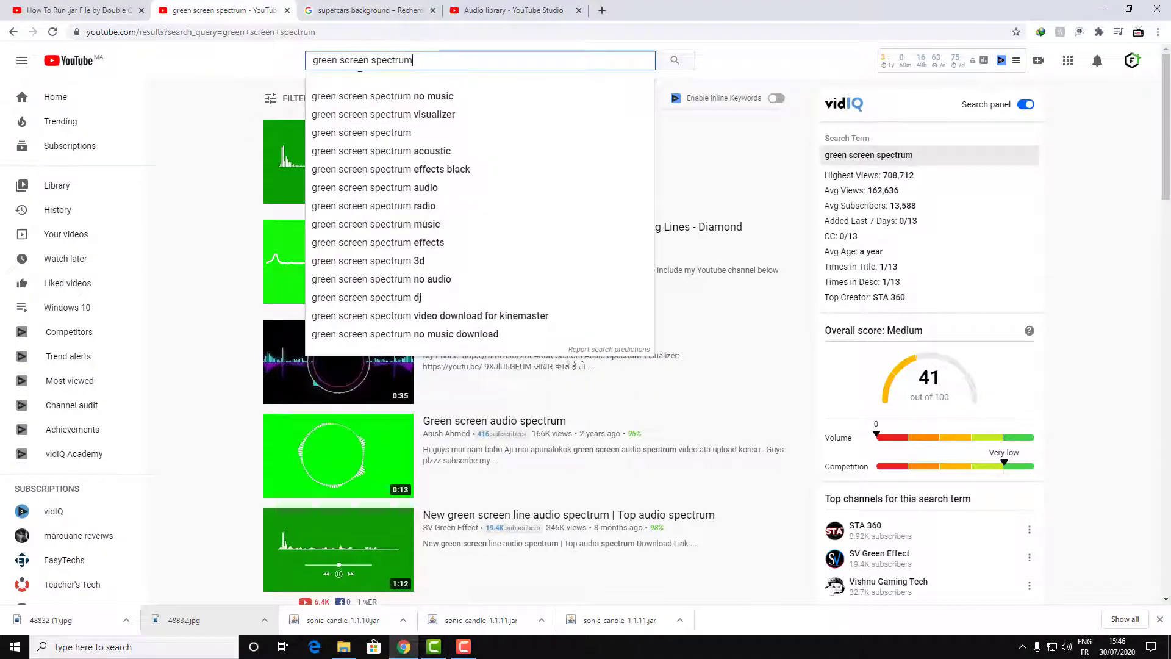
click(177, 324)
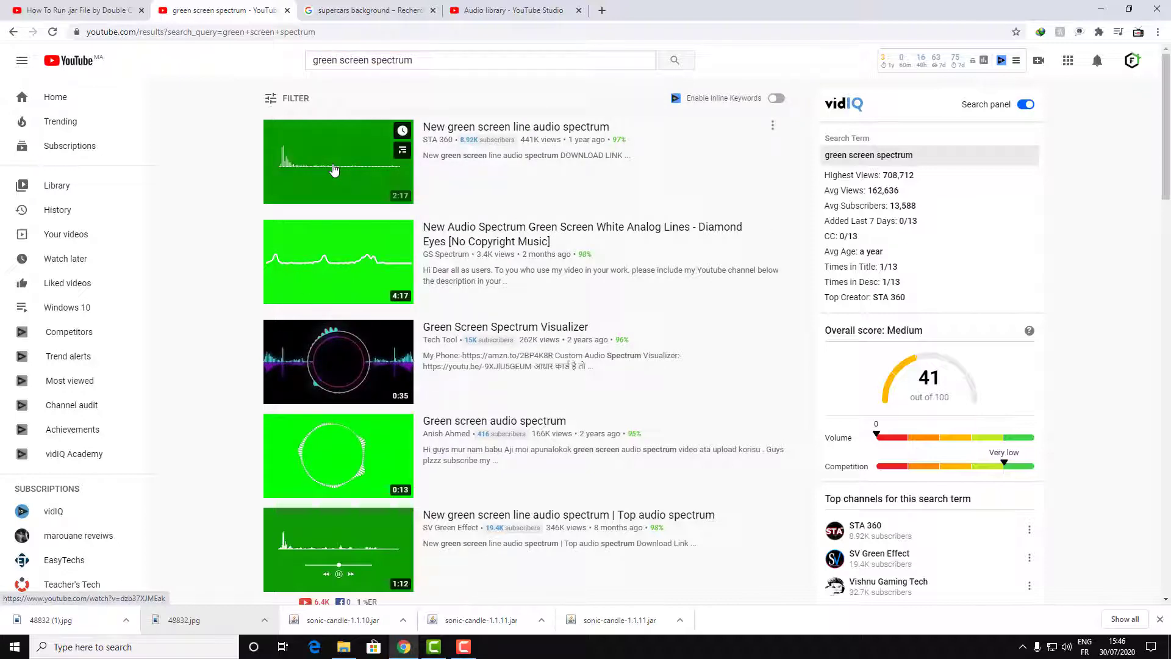
scroll(297, 288, down, 8)
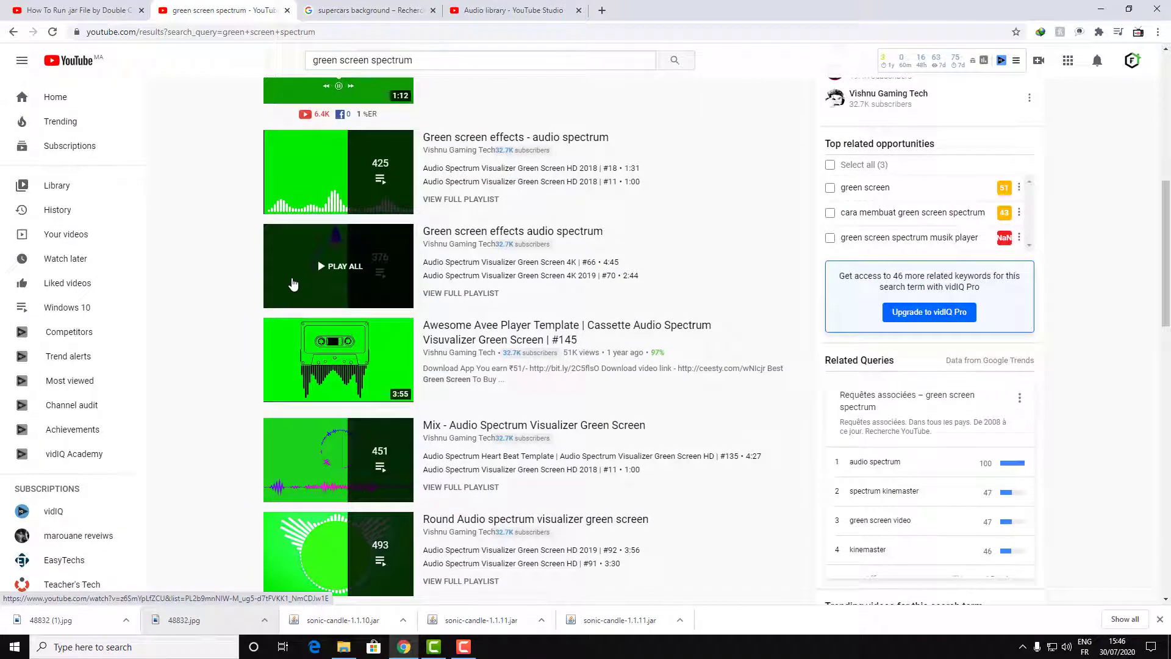
click(293, 283)
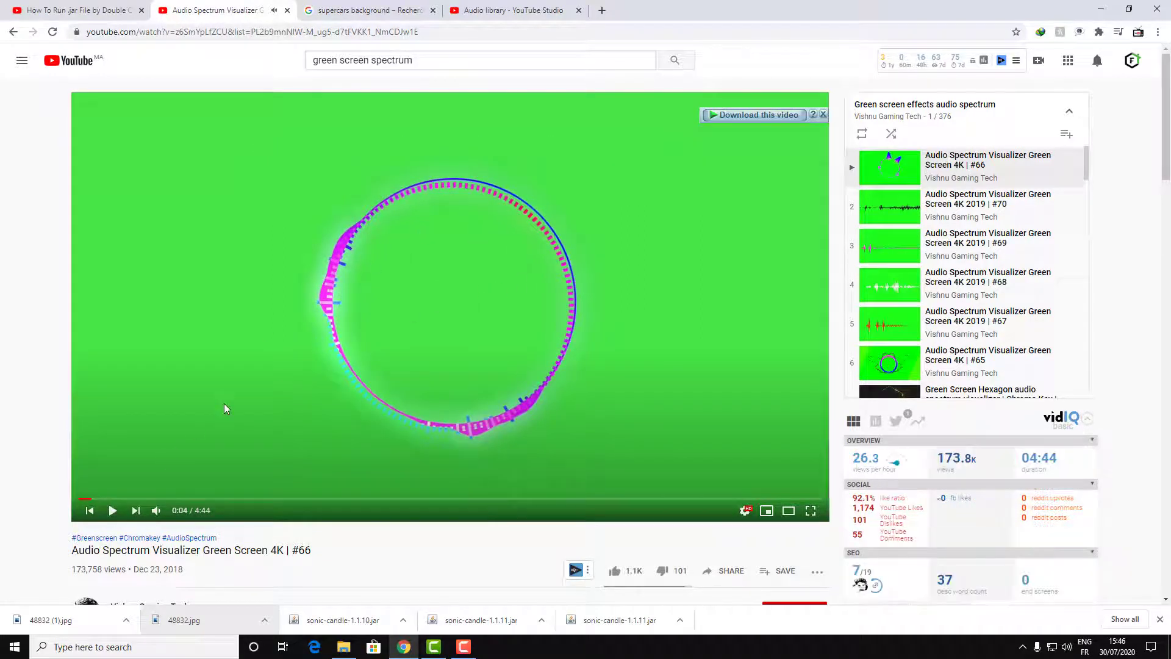
- Preview a few seconds of the Audio Spectrum Visualizer Green Screen 4K #66 video and pause it
click(113, 510)
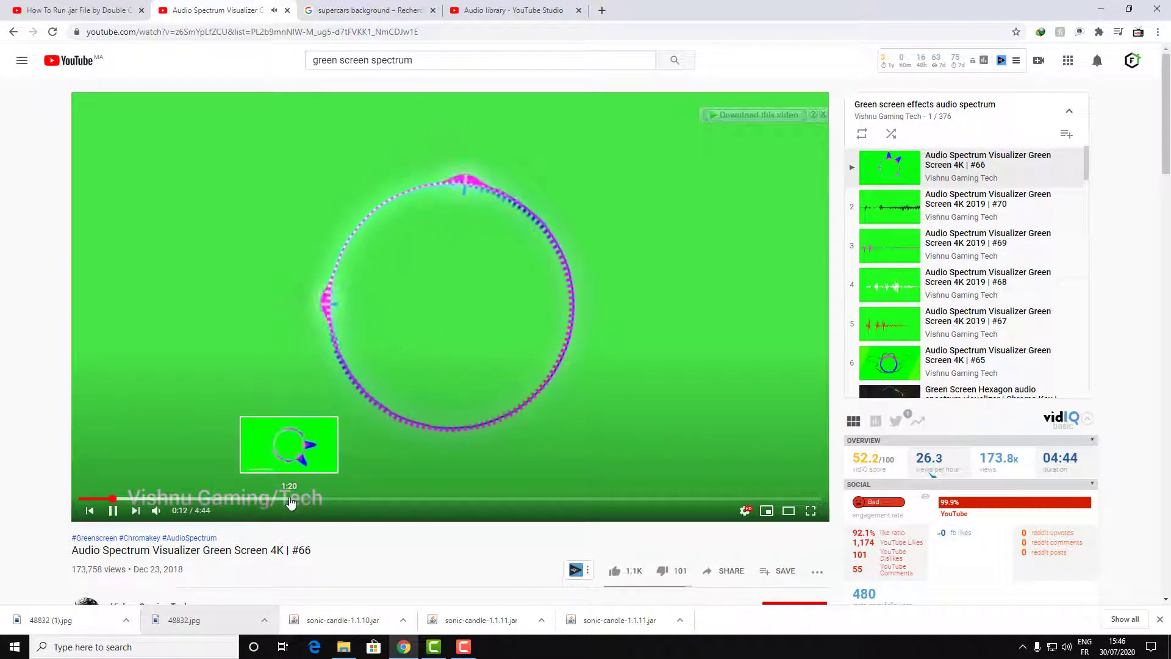
click(113, 511)
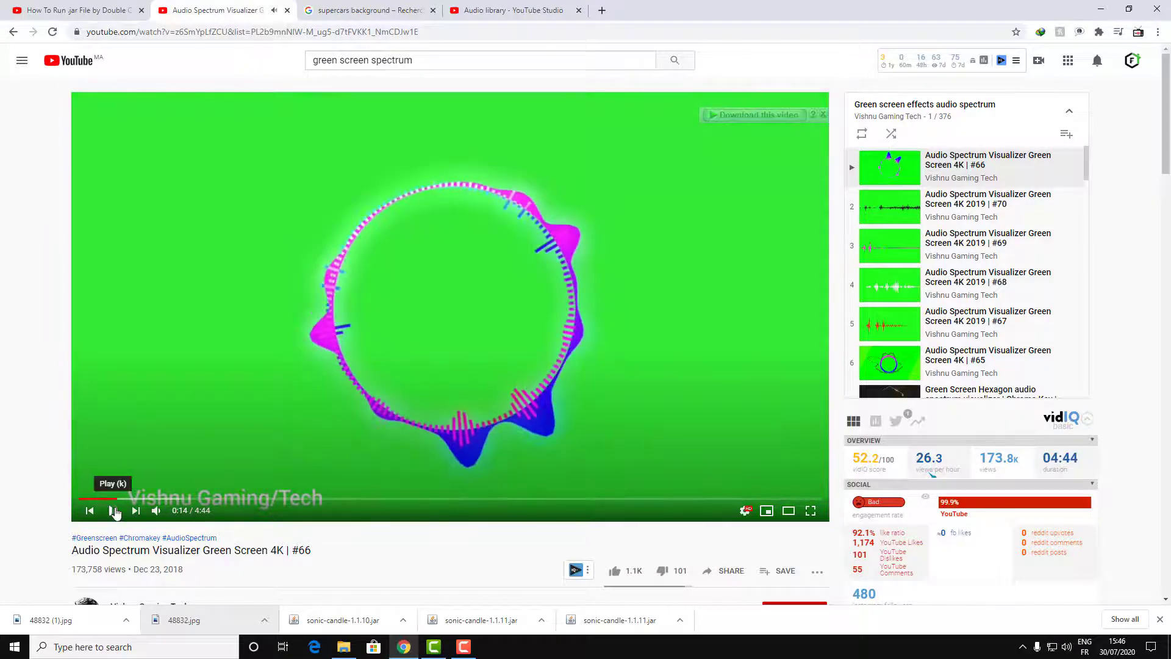
click(463, 648)
click(463, 647)
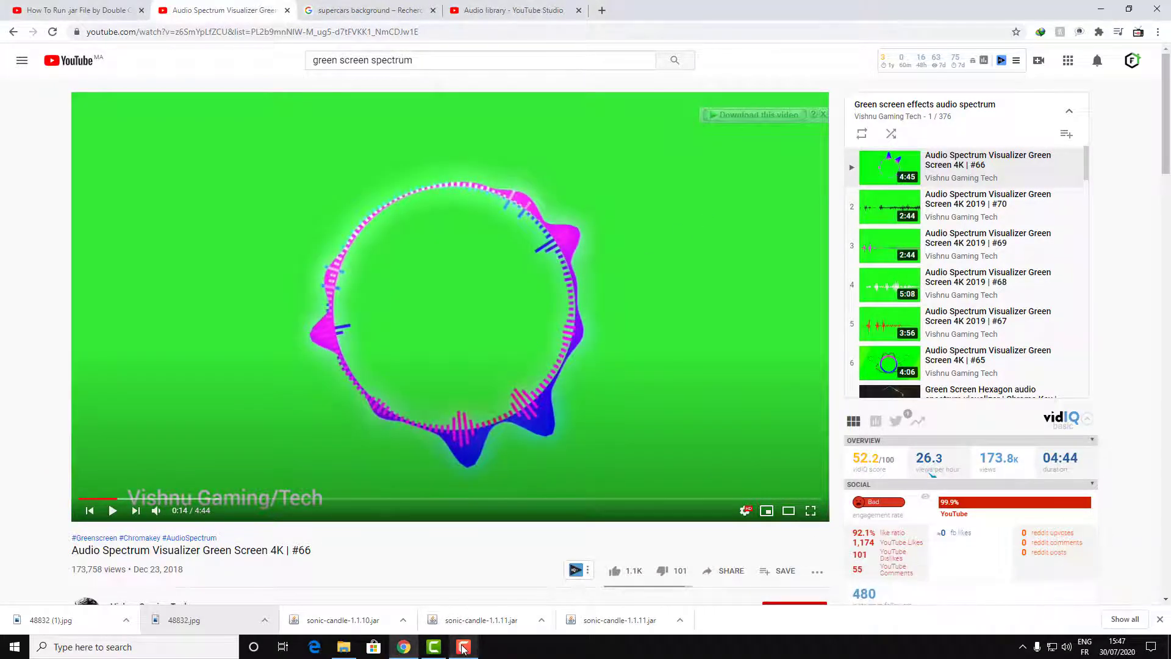
- Download the Audio Spectrum Visualizer Green Screen 4K #66 video as a 1080p HD MP4 file
click(776, 121)
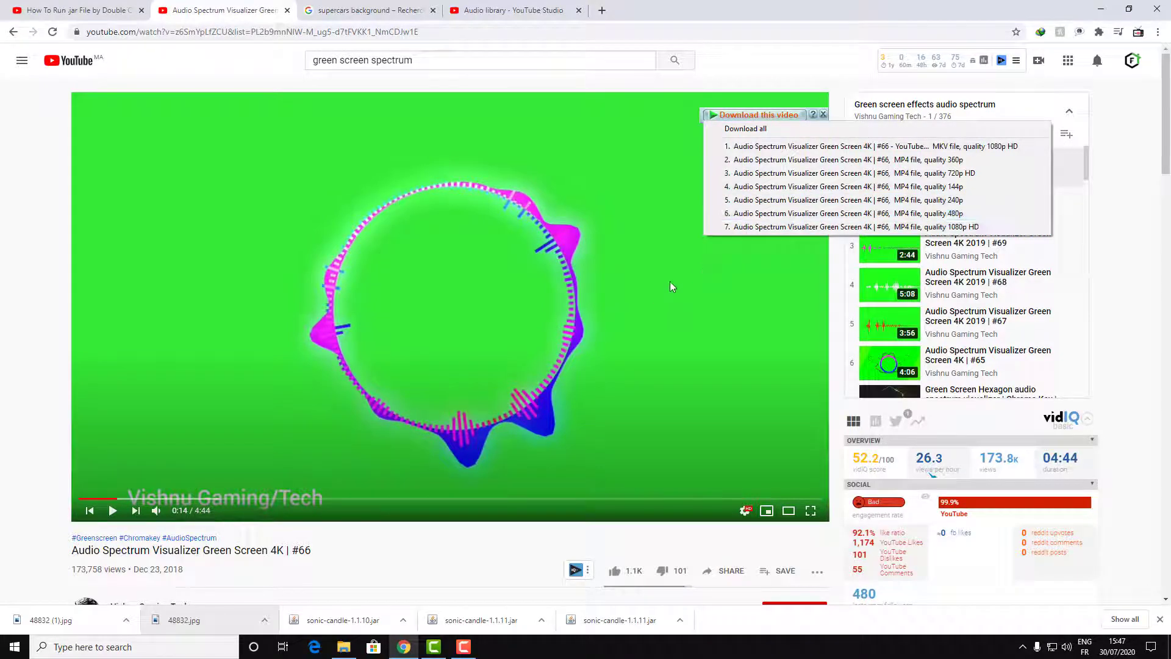
click(835, 227)
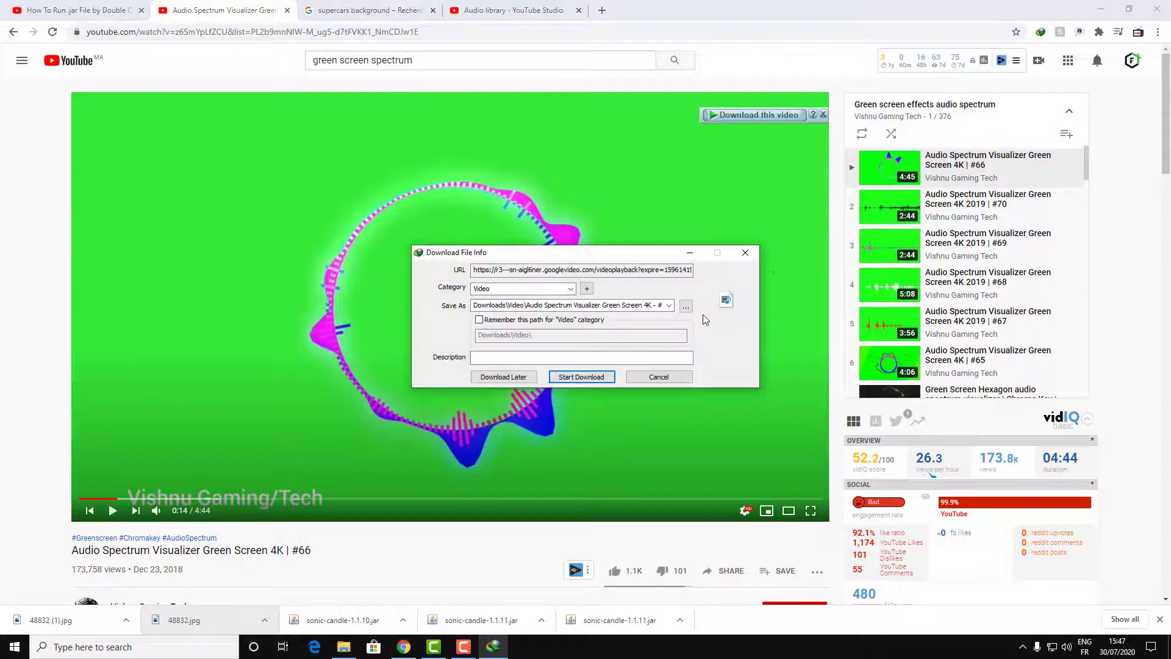
click(581, 377)
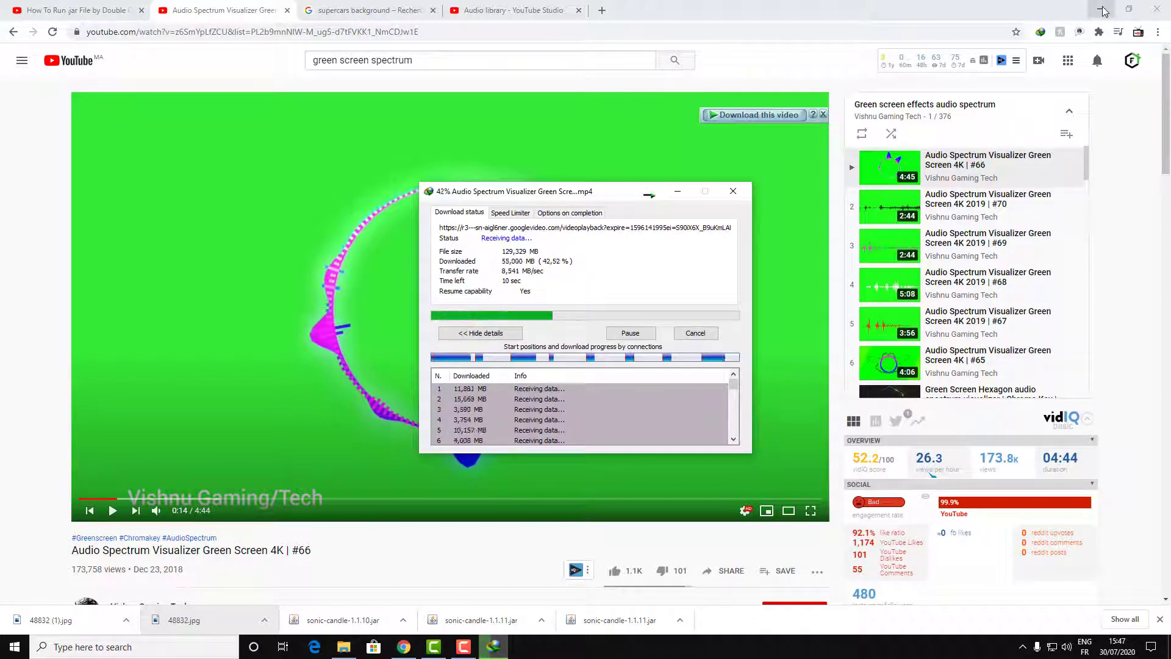
- Minimize the browser and return to the Camtasia project while the video downloads
click(1104, 11)
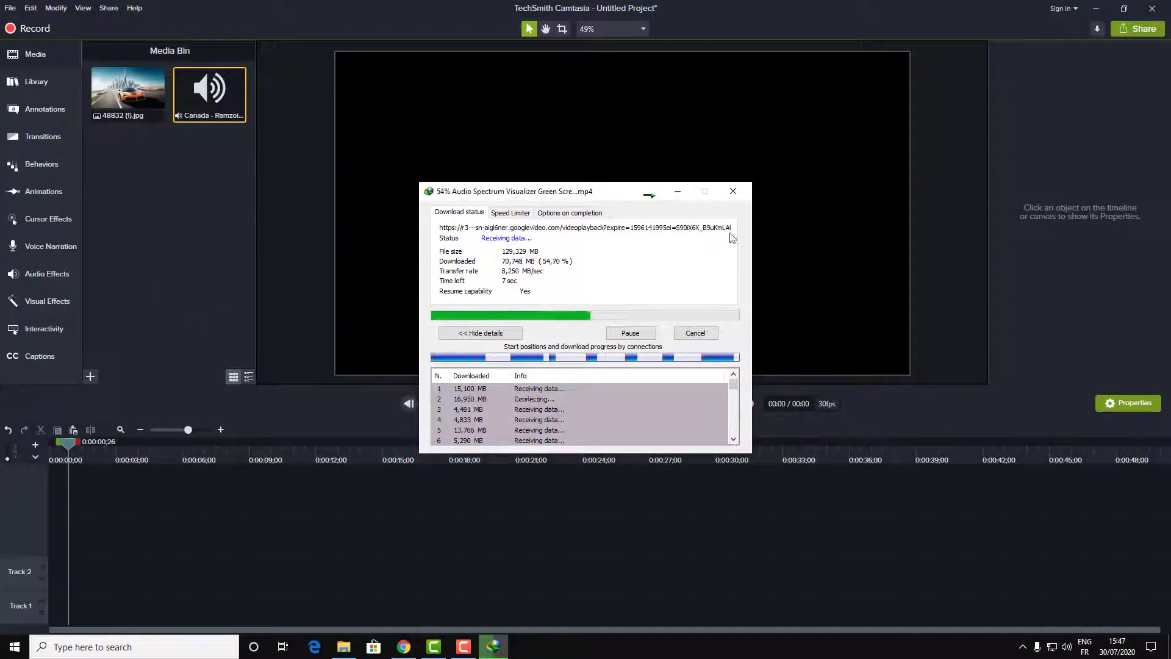
drag(615, 198, 599, 249)
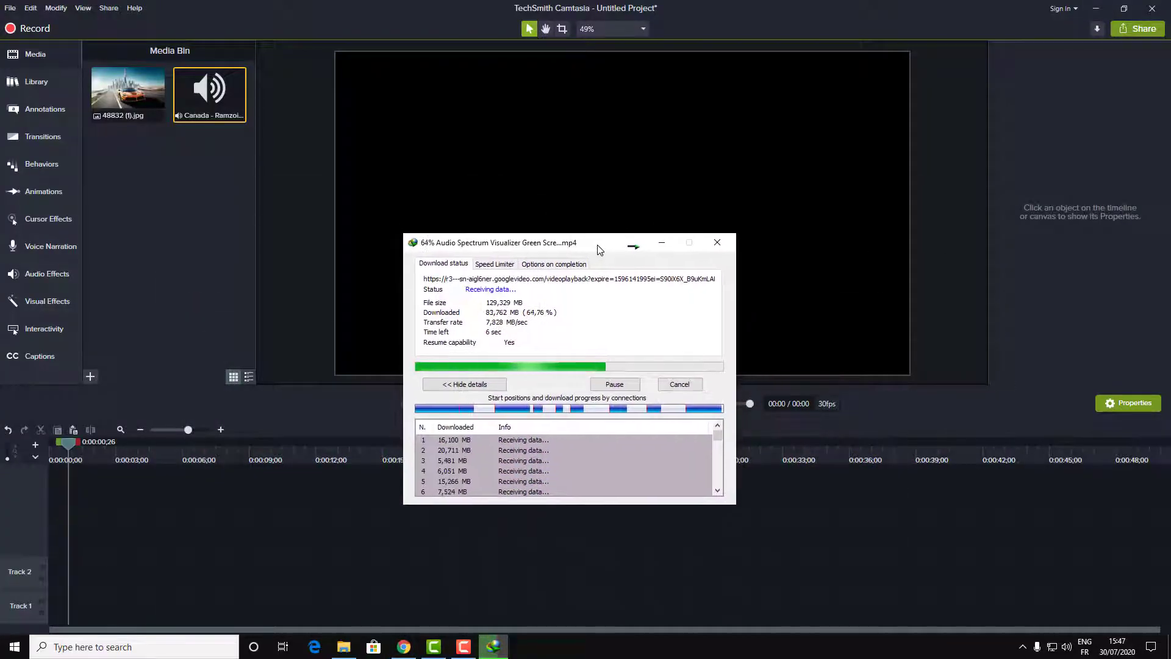
click(215, 167)
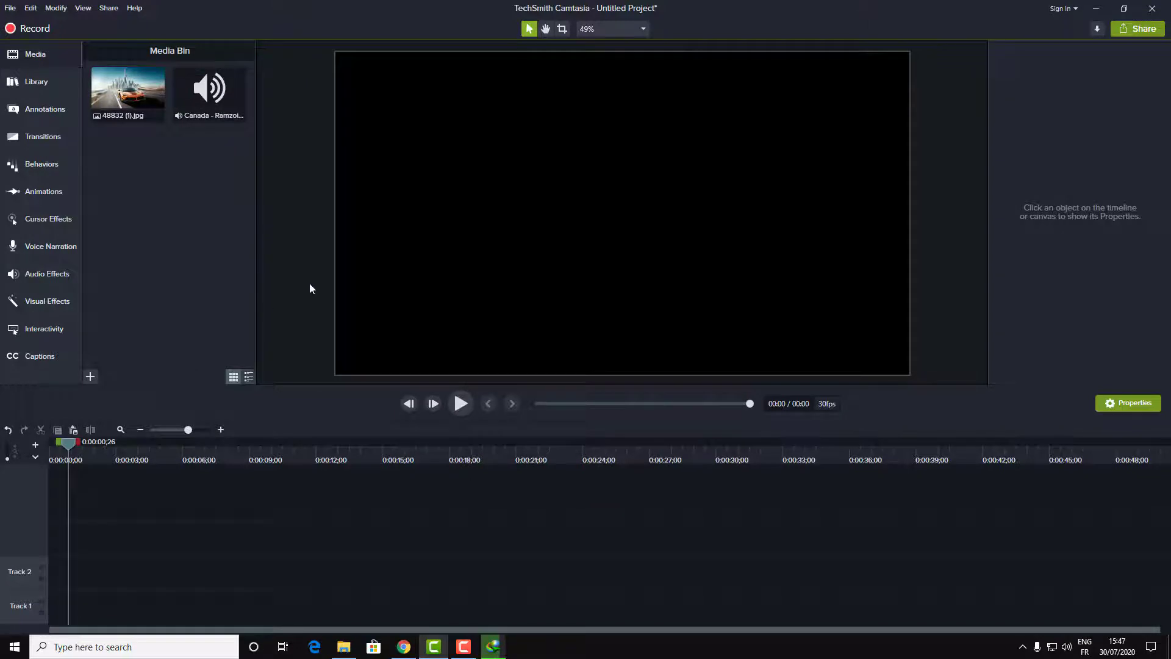
key(alt+Tab)
click(233, 102)
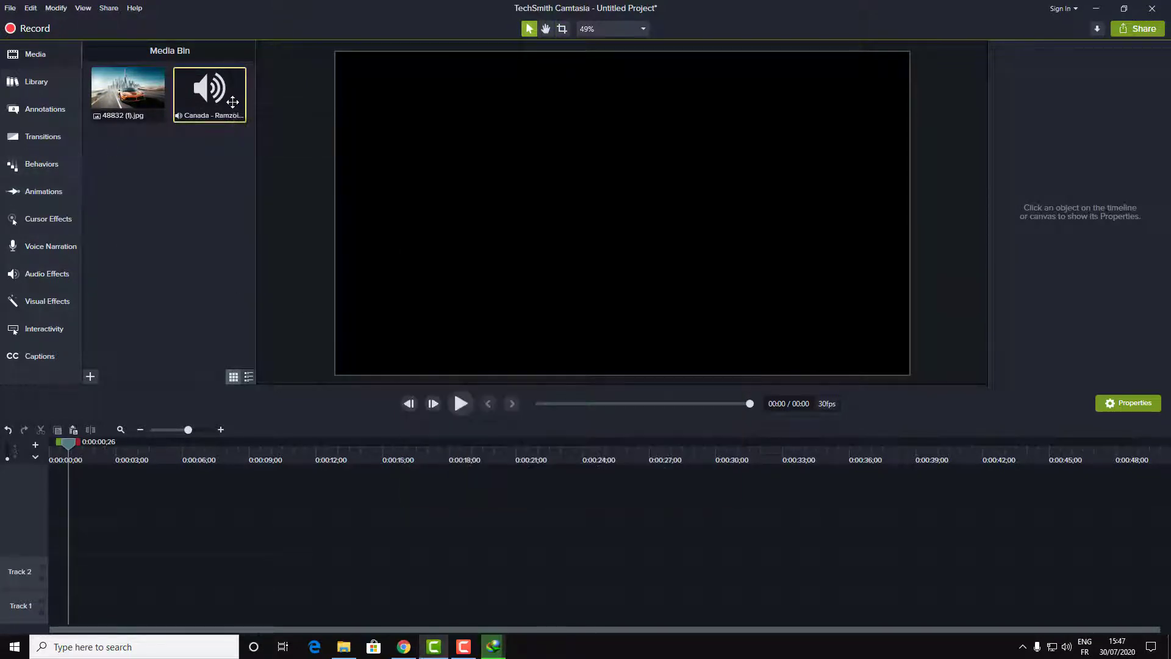
key(alt+Tab)
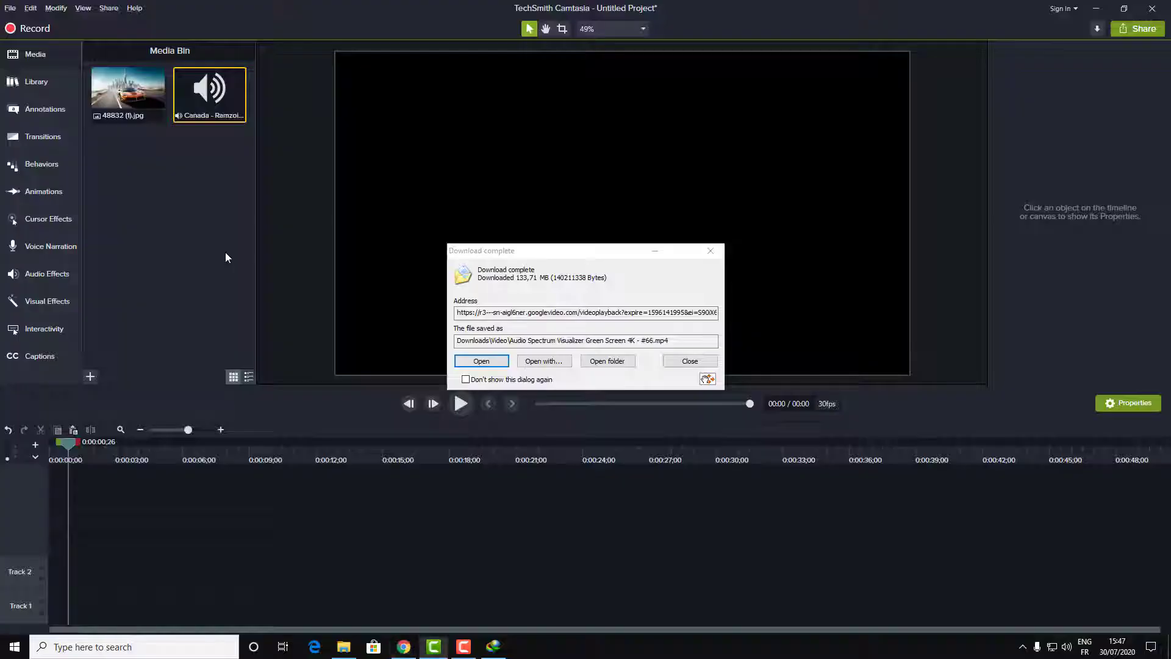
- Import the downloaded Audio Spectrum Visualizer video from its folder into the Media Bin and remove the Canada audio
click(607, 362)
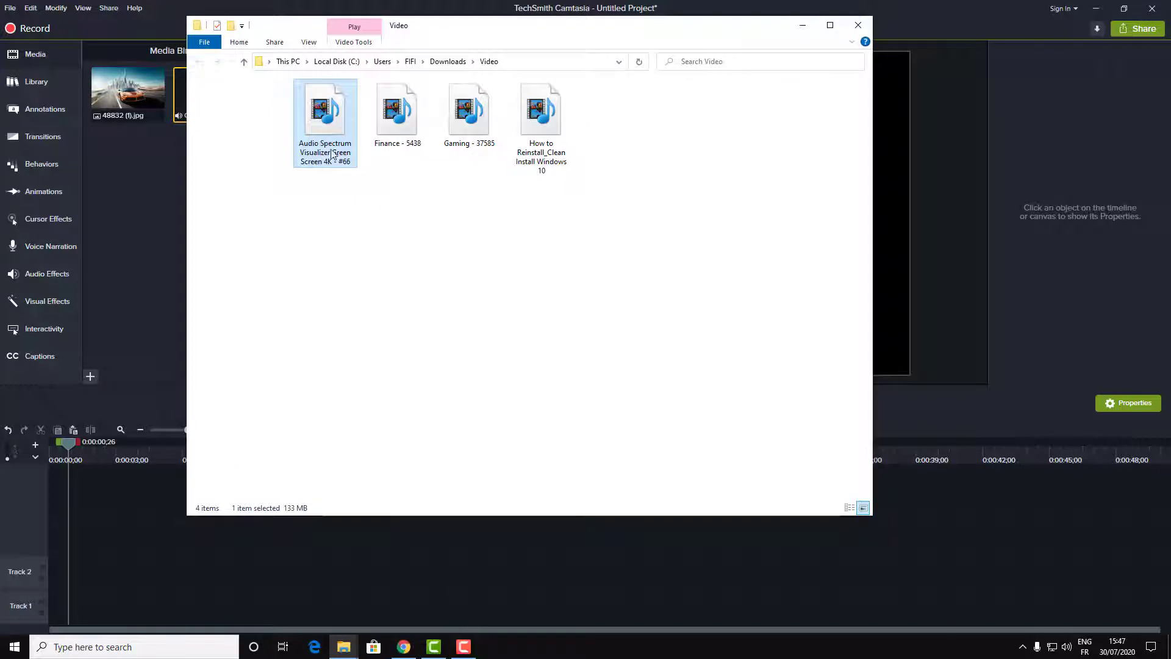
drag(332, 154, 144, 213)
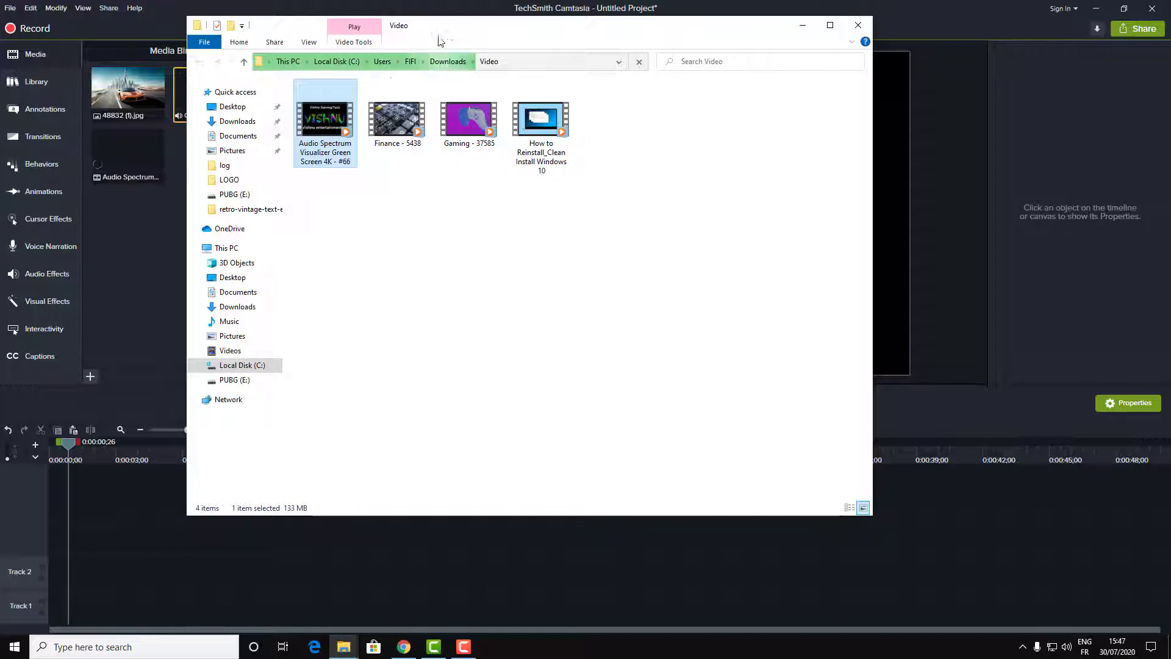
click(801, 25)
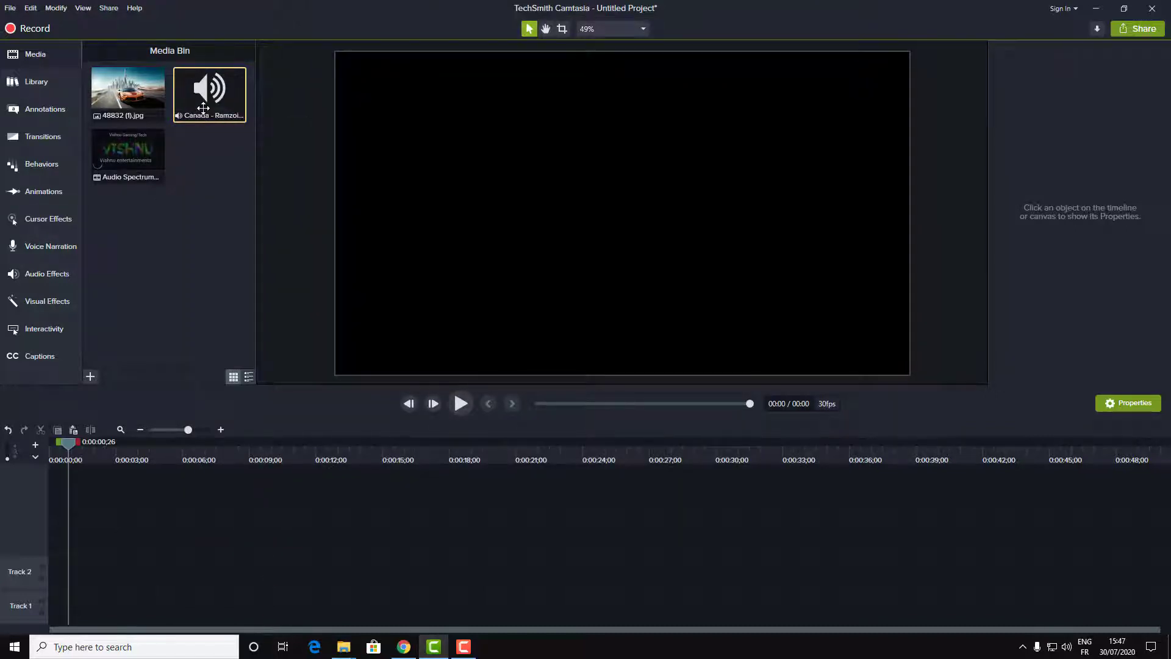
key(Delete)
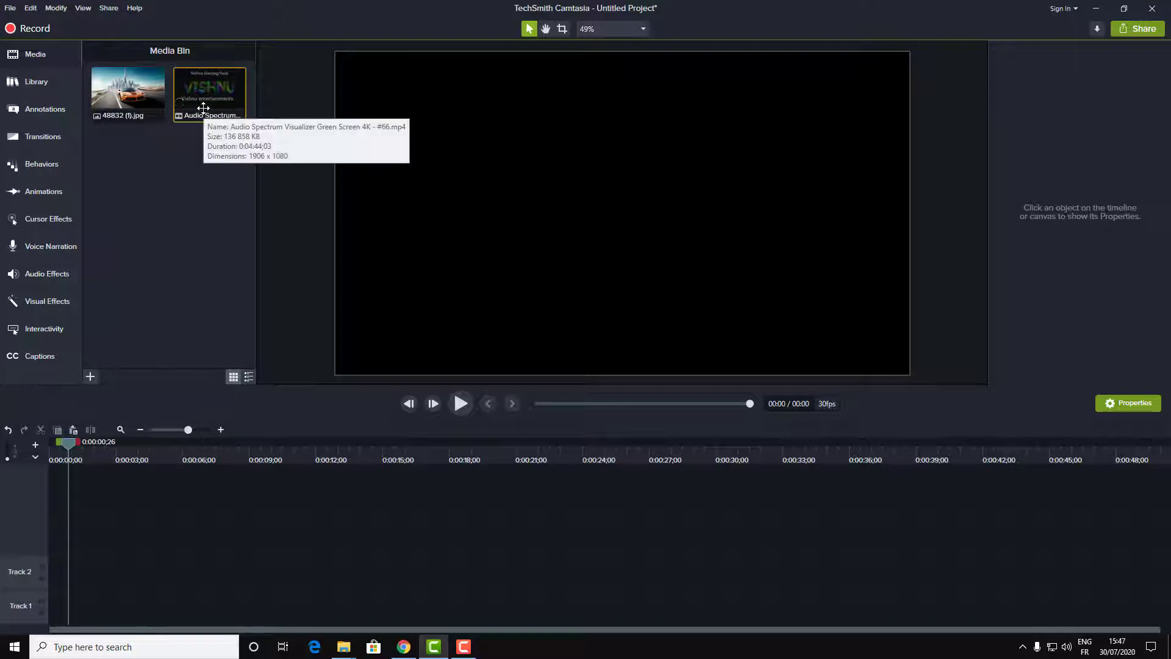
- Place the Audio Spectrum Visualizer video on Track 2 of the timeline
drag(203, 108, 112, 565)
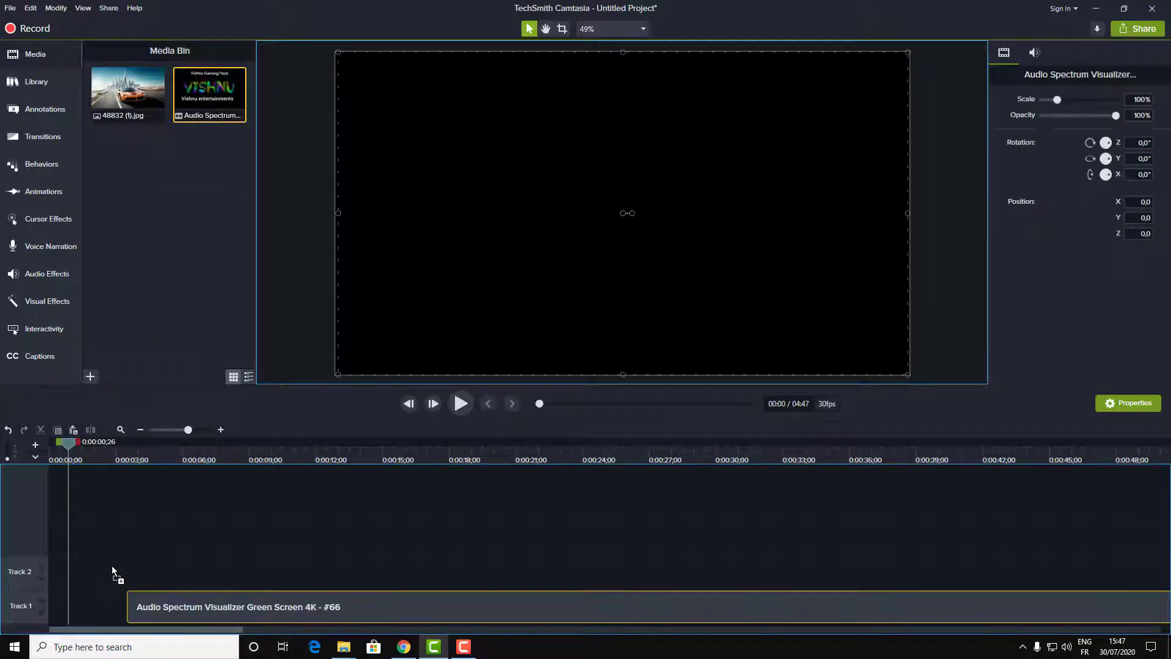
drag(206, 608, 207, 608)
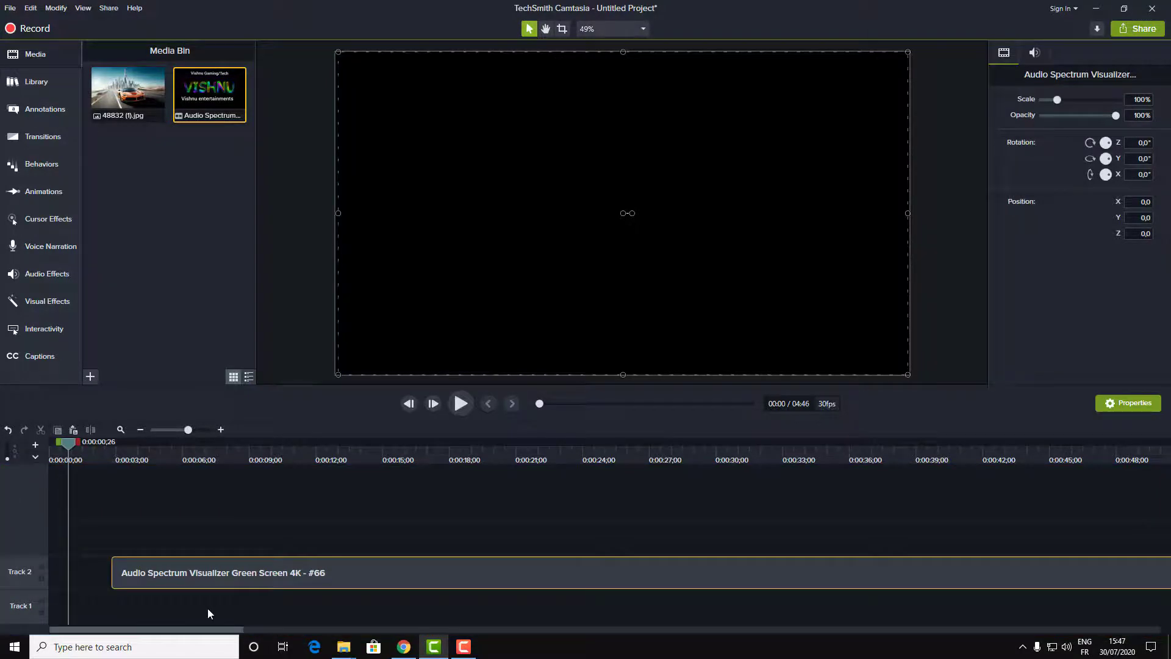
- Preview the Track 2 clip at several points within its first 40 seconds to examine the intro and the spectrum animation
click(301, 454)
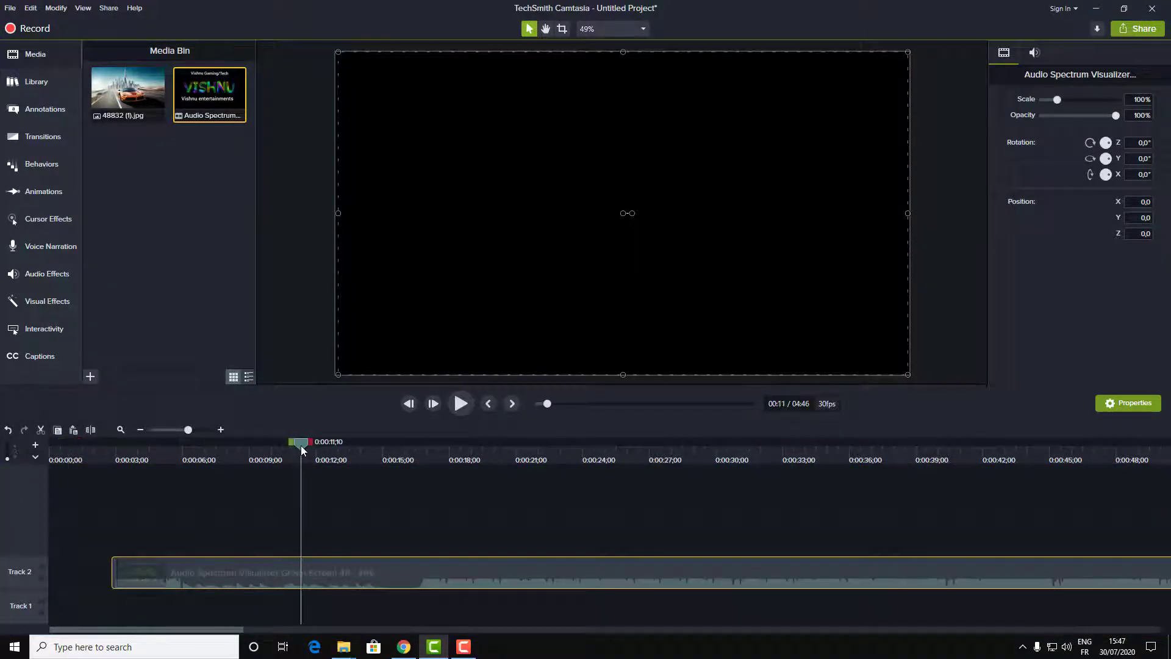
click(427, 455)
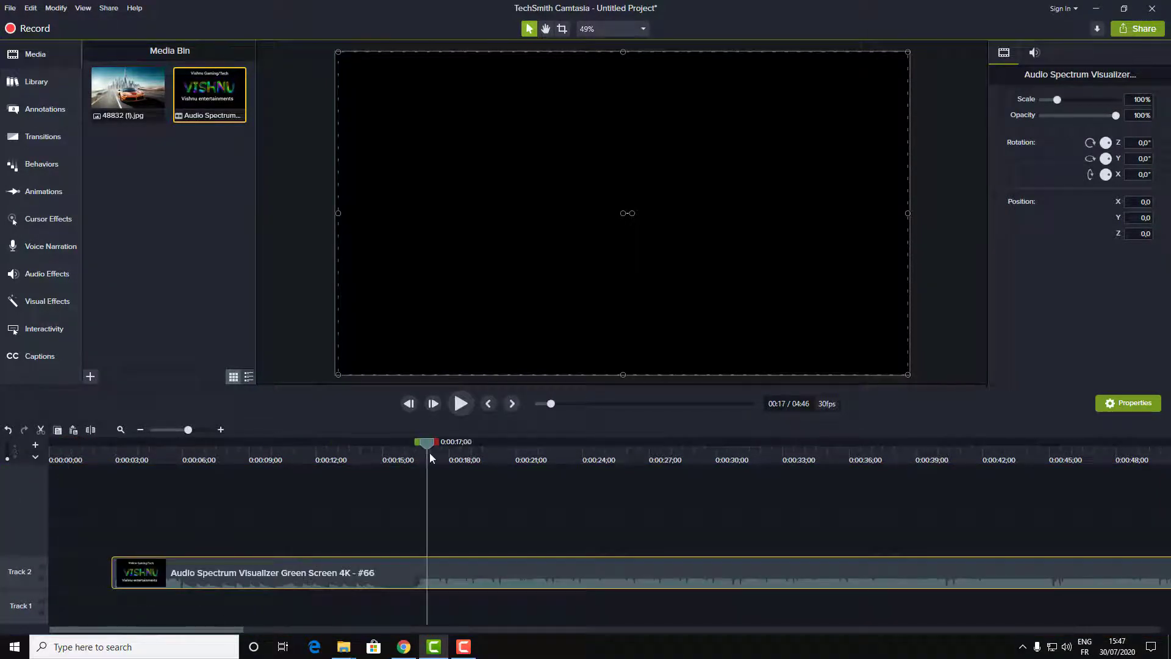
click(459, 410)
click(461, 410)
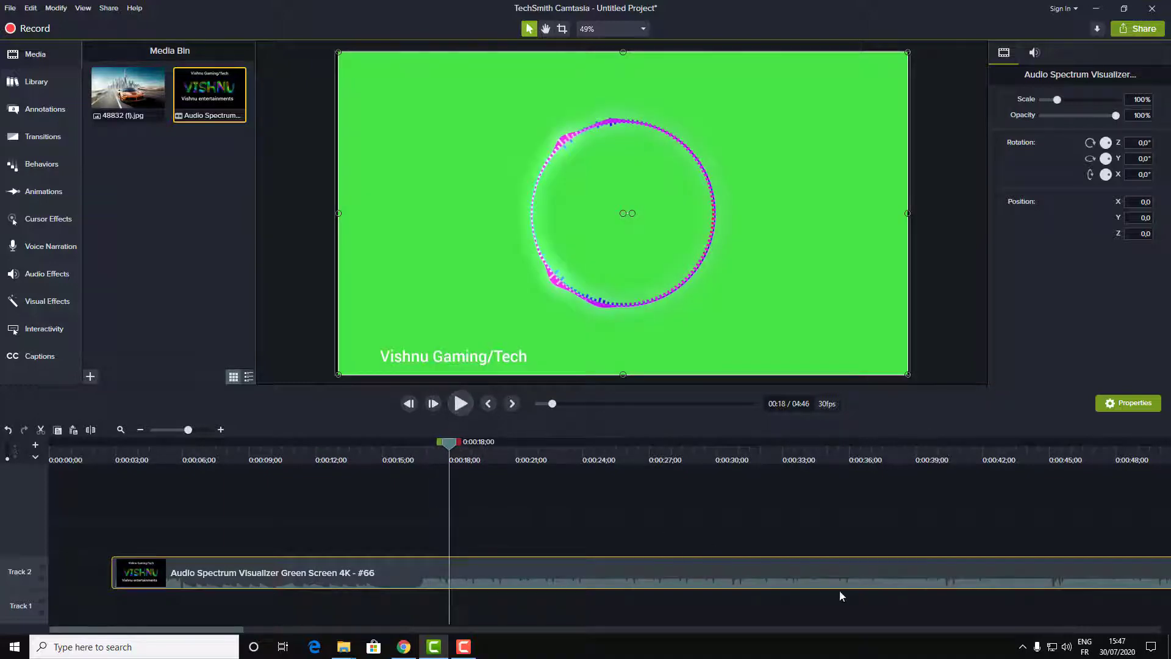
drag(449, 444, 943, 467)
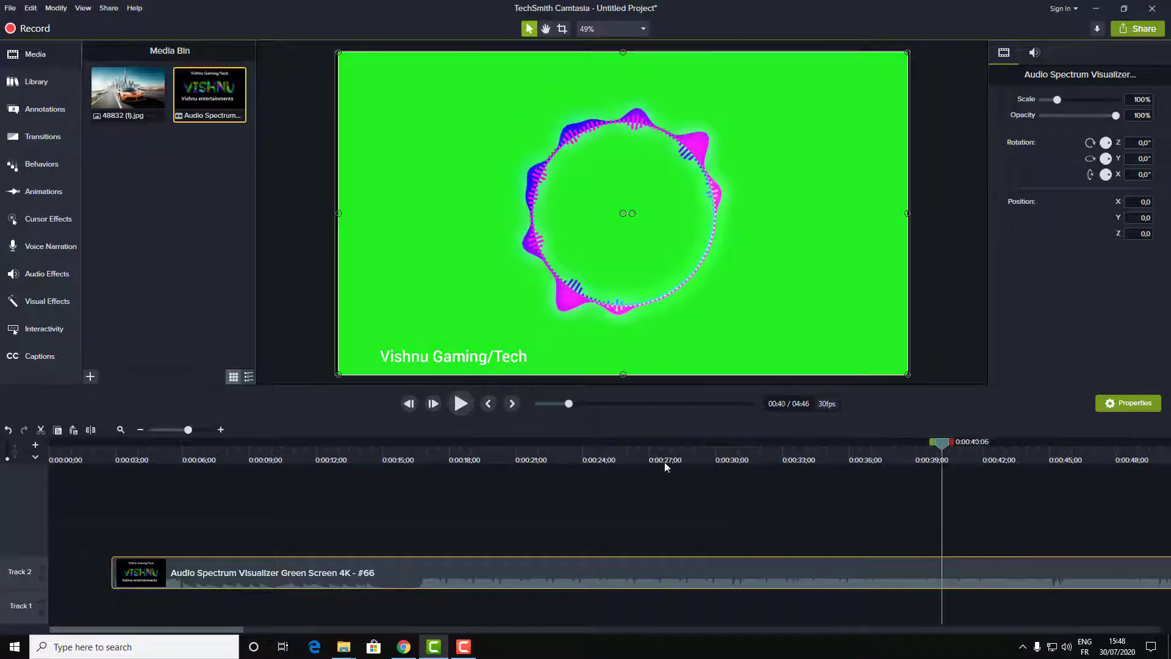
click(410, 462)
click(386, 461)
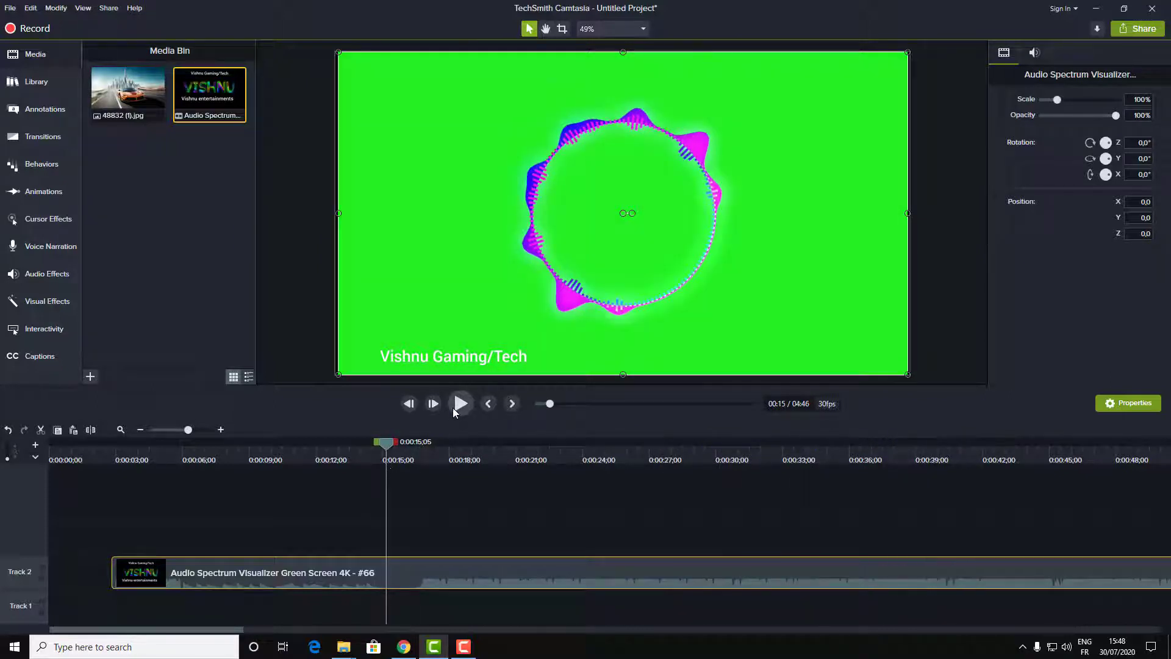
click(455, 409)
click(452, 407)
click(252, 461)
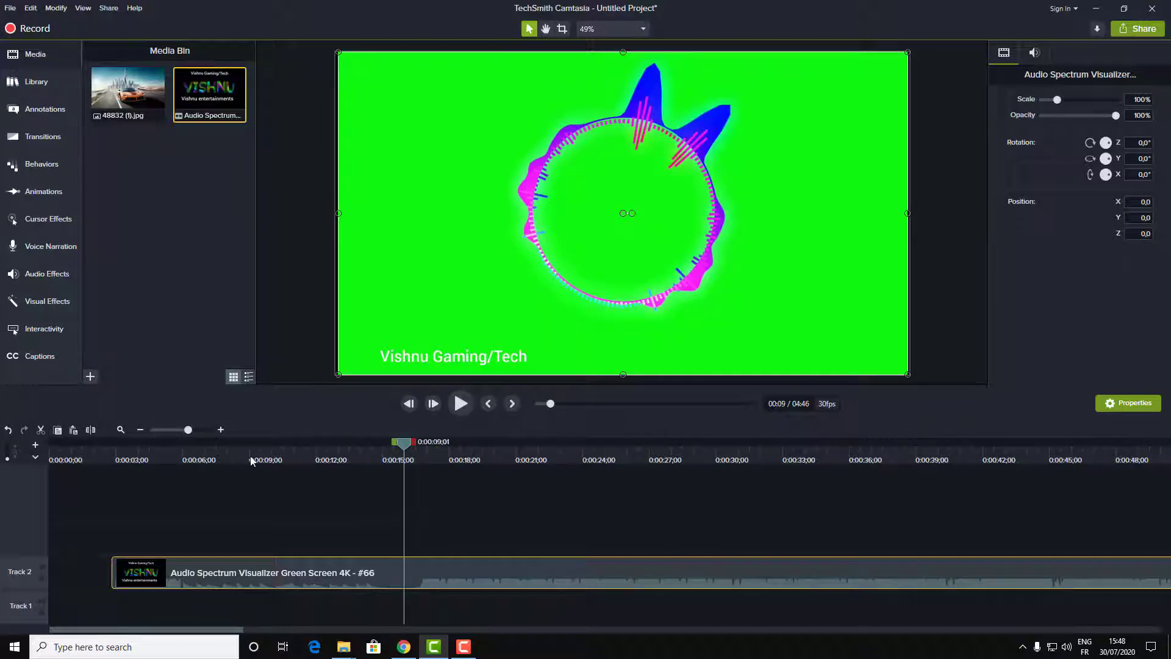
click(460, 404)
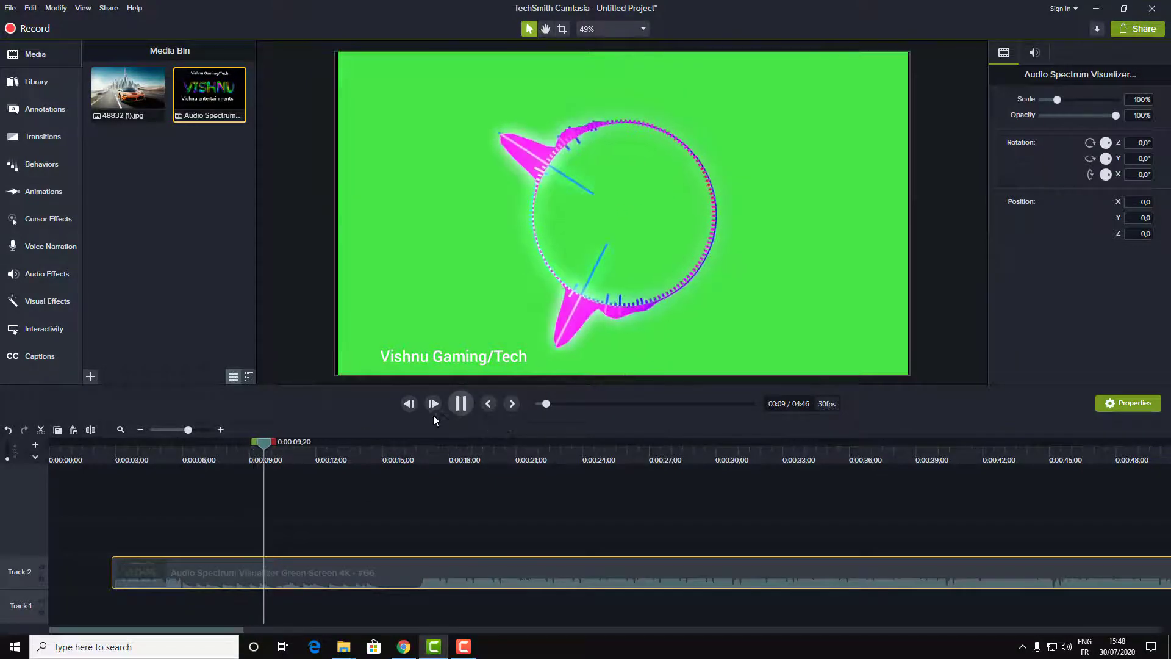
key(space)
- Split the Track 2 clip at 0:00:06;01, where the green screen starts, and delete the intro portion before it
drag(267, 445, 158, 463)
scroll(157, 459, up, 3)
click(458, 410)
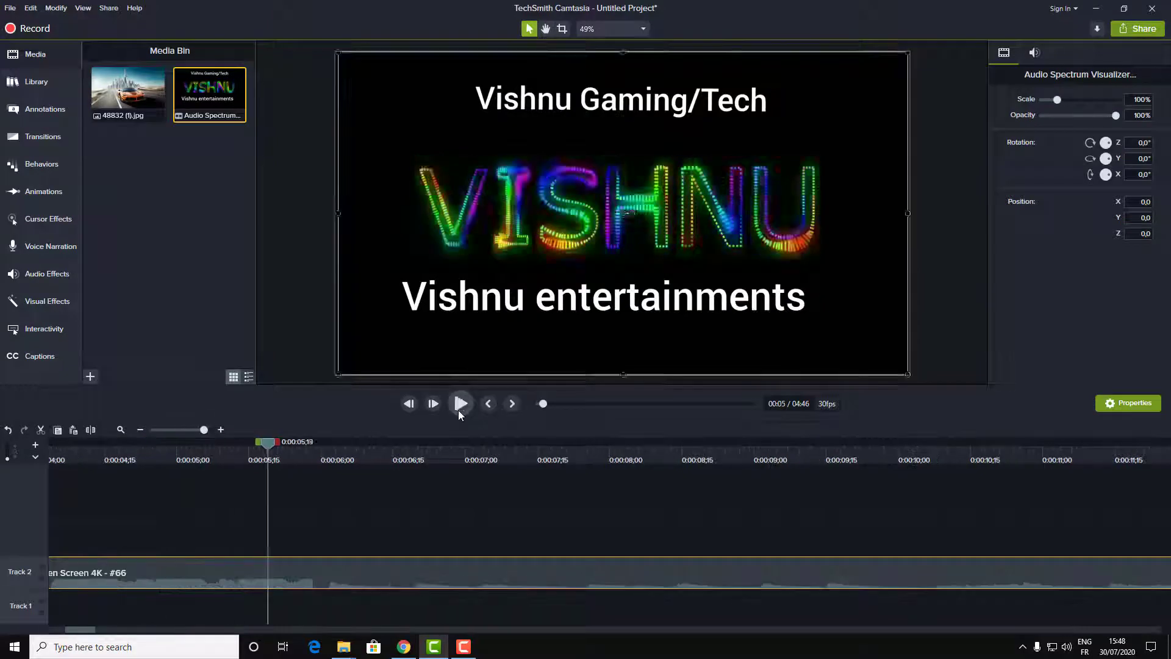
drag(345, 449, 324, 450)
key(s)
click(341, 585)
click(214, 576)
key(Delete)
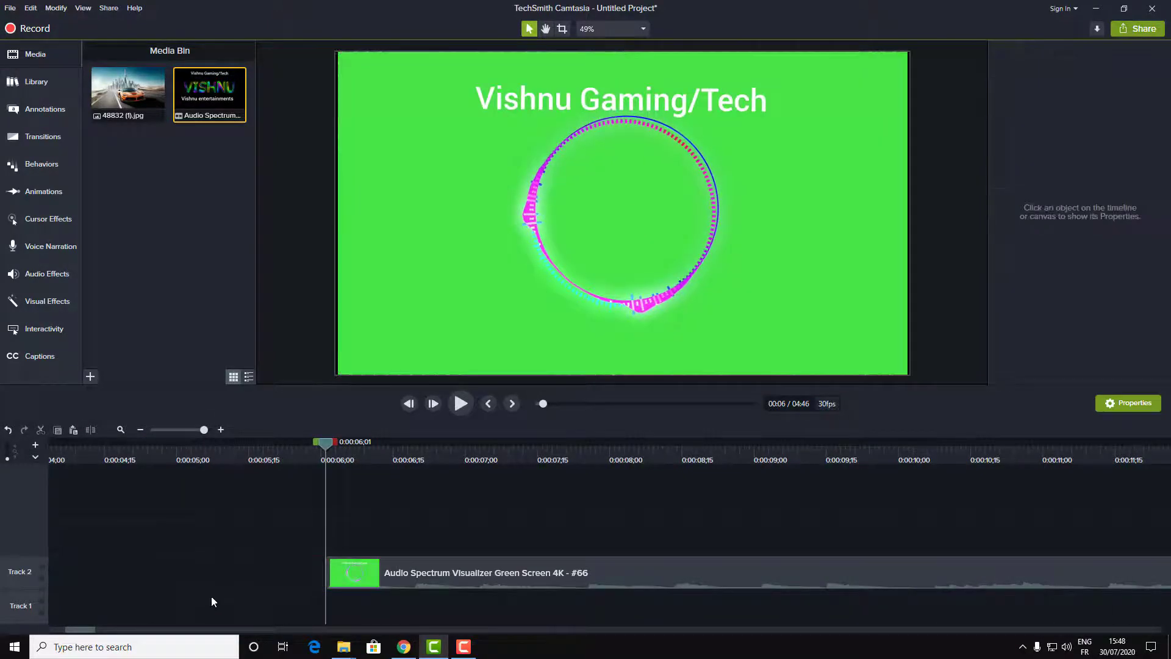
- Preview the Track 2 clip at several points between 0:00:10;06 and 0:04:36;17 to examine the spectrum animation and the clip's ending
drag(434, 461, 926, 479)
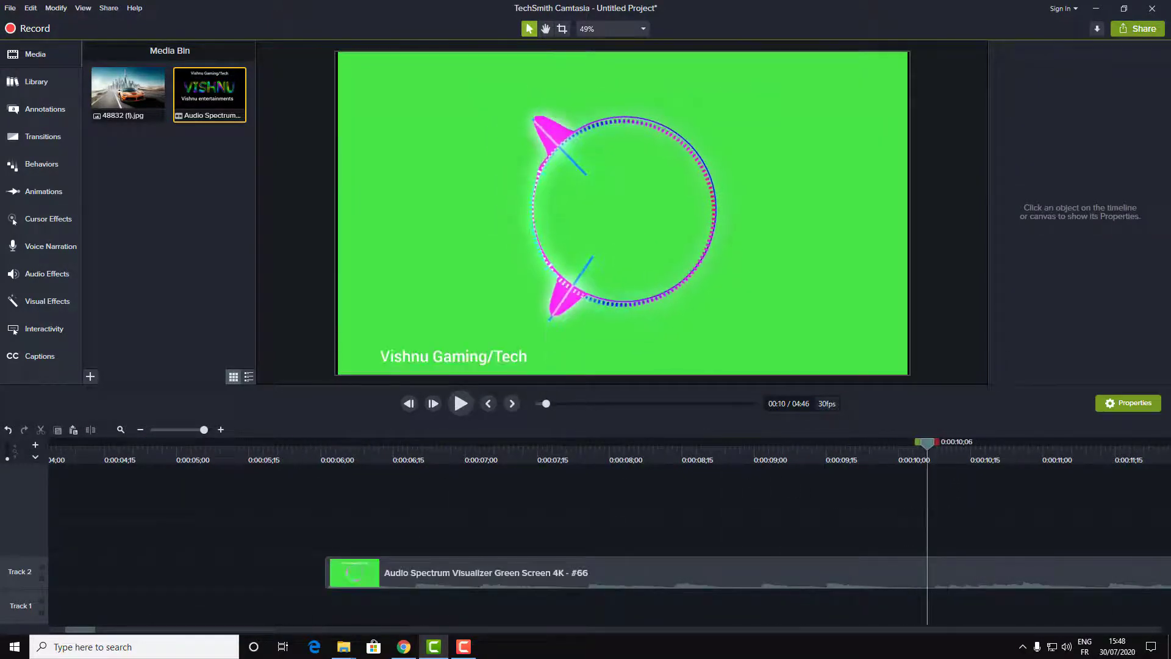
drag(81, 629, 111, 629)
drag(248, 462, 850, 458)
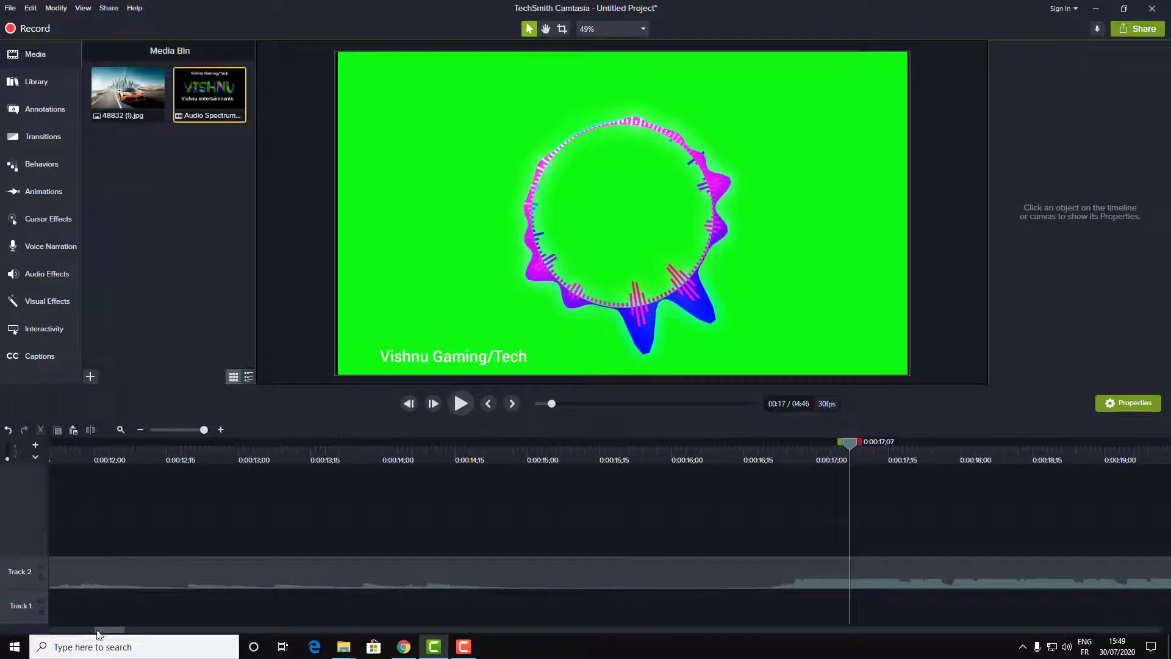
click(187, 429)
click(771, 455)
drag(206, 629, 321, 629)
drag(188, 429, 157, 430)
drag(186, 462, 302, 446)
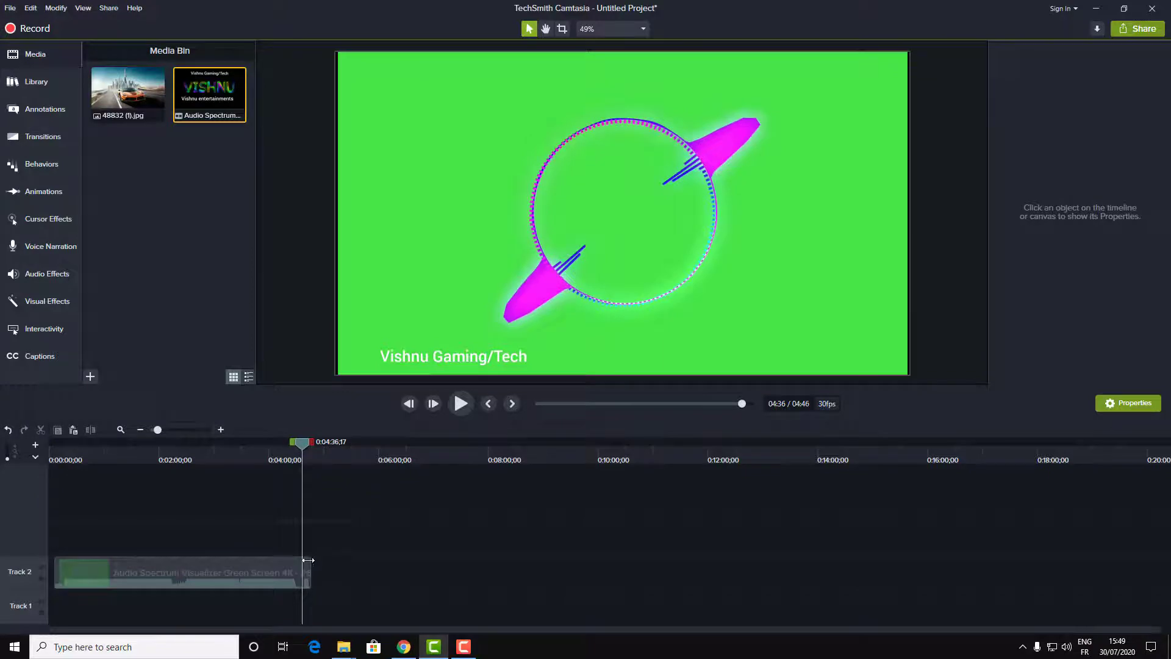
- Split the Track 2 clip at 0:04:37;29 and delete the ending portion after it
click(305, 561)
click(184, 429)
mouse_move(976, 453)
mouse_down()
mouse_move(1008, 451)
mouse_move(994, 450)
mouse_up()
click(90, 430)
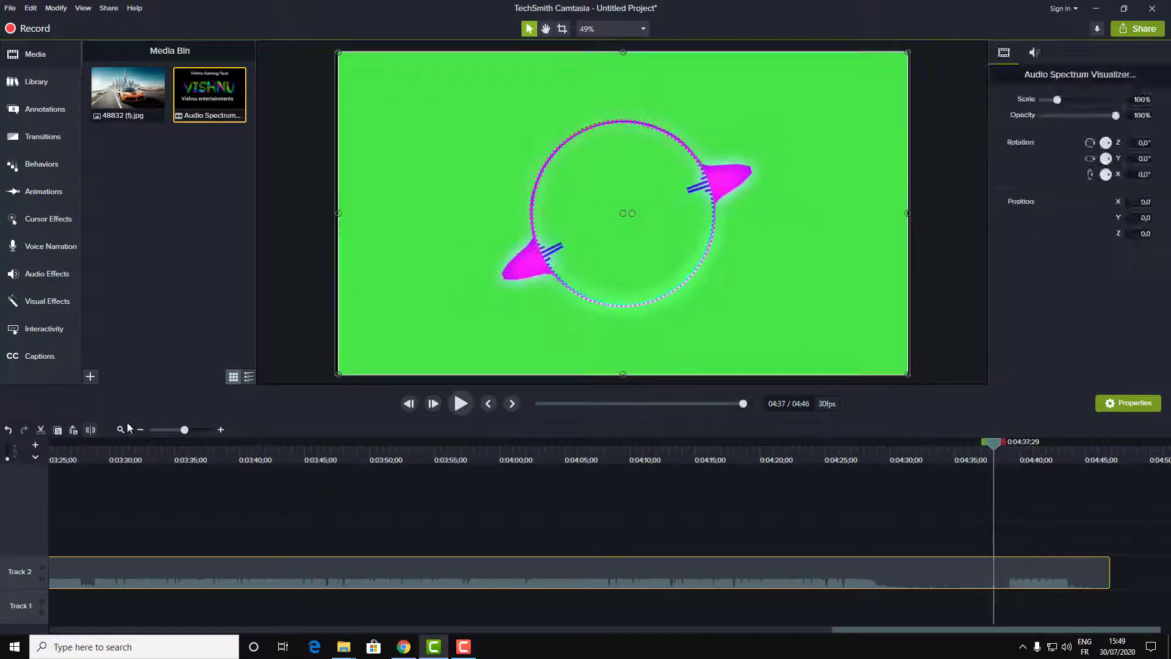
click(1095, 585)
key(Delete)
- Move the trimmed Audio Spectrum Visualizer clip to the very beginning of Track 2
click(478, 458)
drag(996, 629, 214, 630)
drag(244, 574, 165, 574)
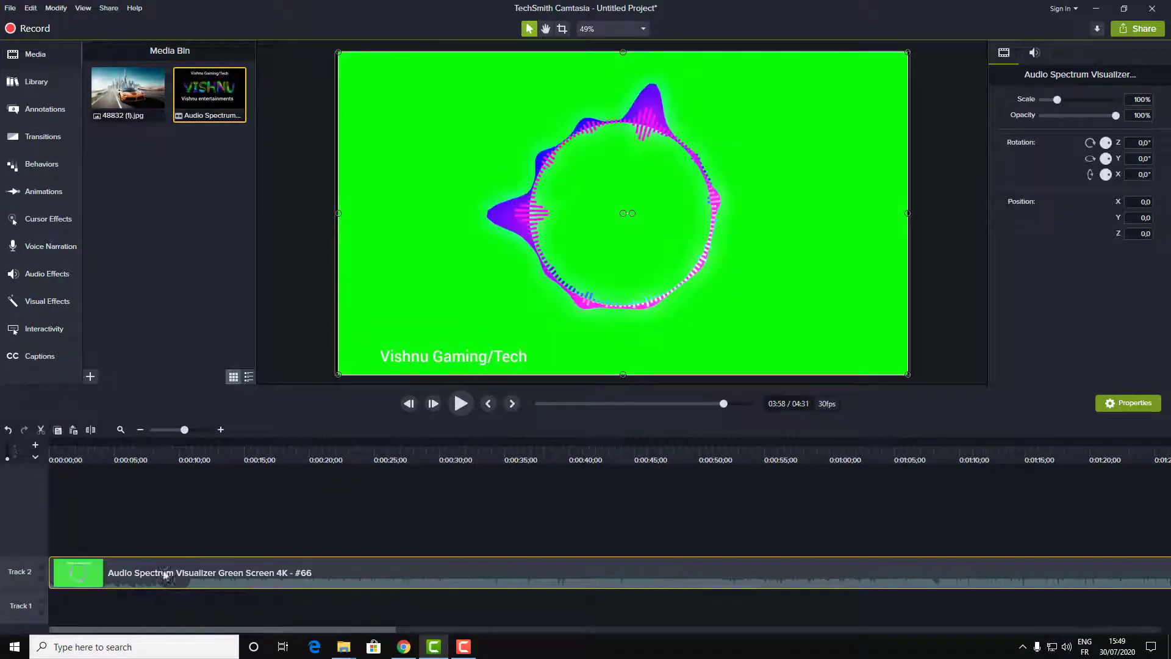
- Place the 48832 (1).jpg image at the start of Track 1 and extend it to the end of the Track 2 clip
drag(128, 92, 58, 610)
drag(113, 606, 909, 590)
scroll(909, 589, down, 6)
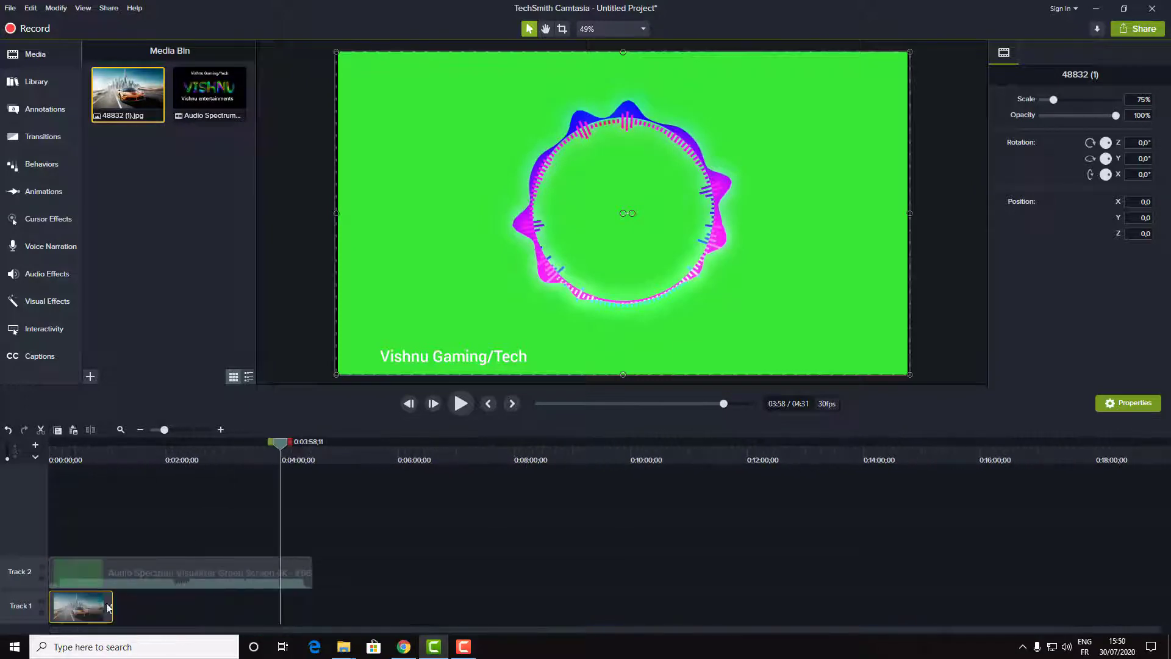
drag(112, 607, 311, 607)
- Apply the Remove a Color visual effect to the Audio Spectrum Visualizer clip on Track 2
click(205, 458)
click(248, 577)
right_click(249, 576)
click(43, 301)
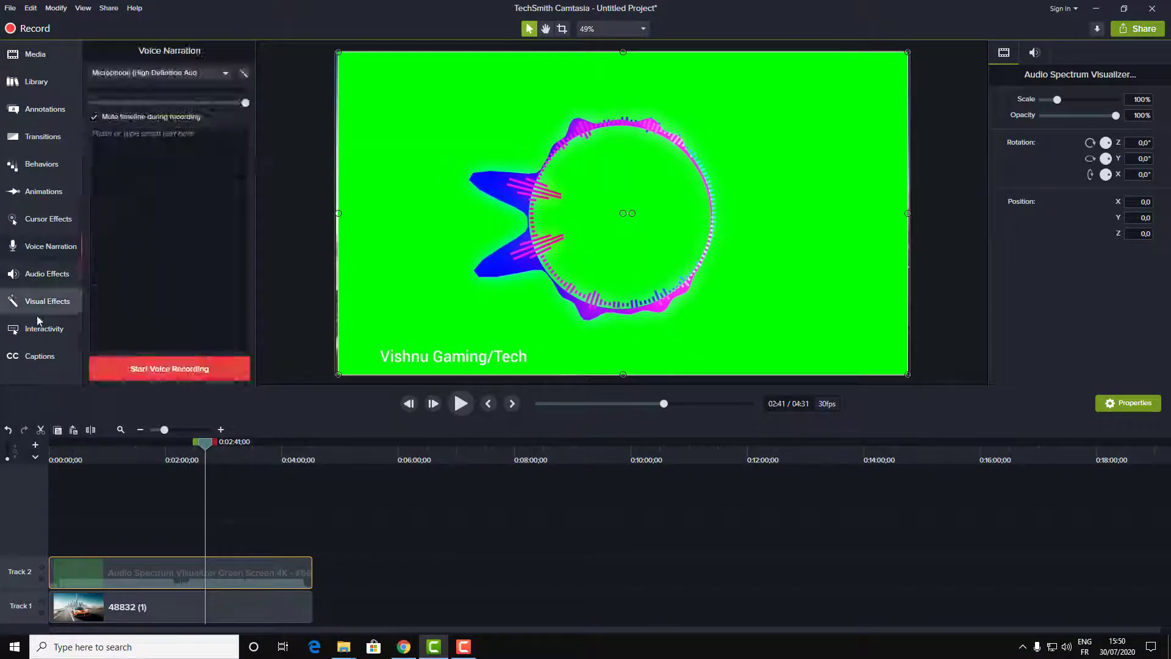
drag(132, 215, 138, 578)
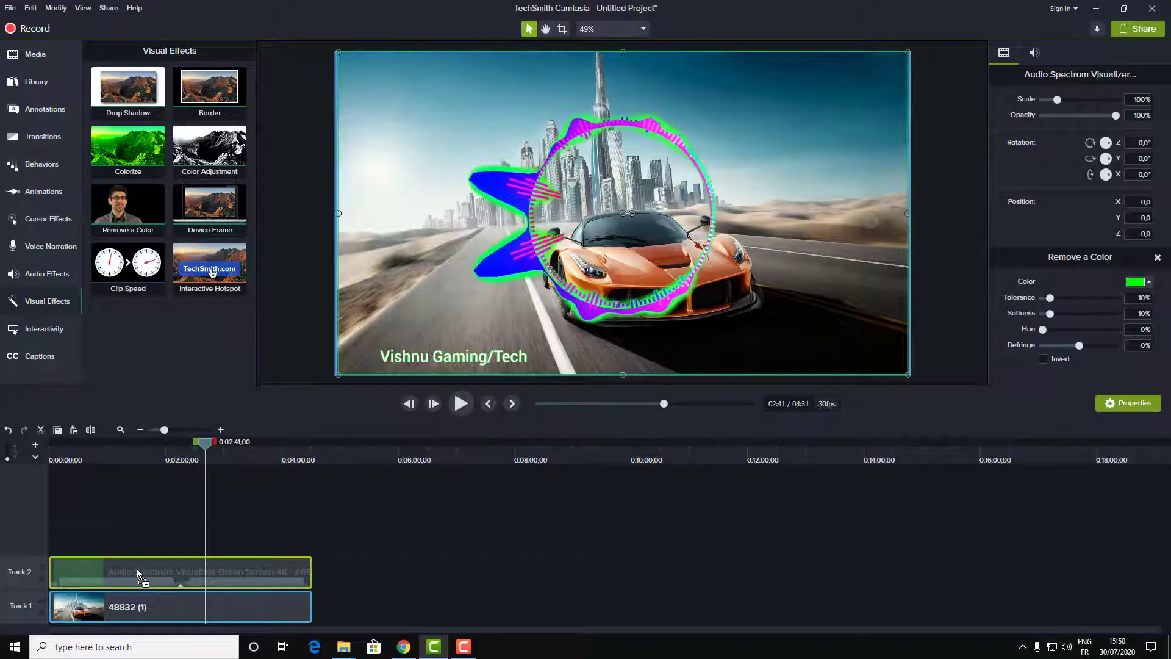
drag(136, 568, 137, 568)
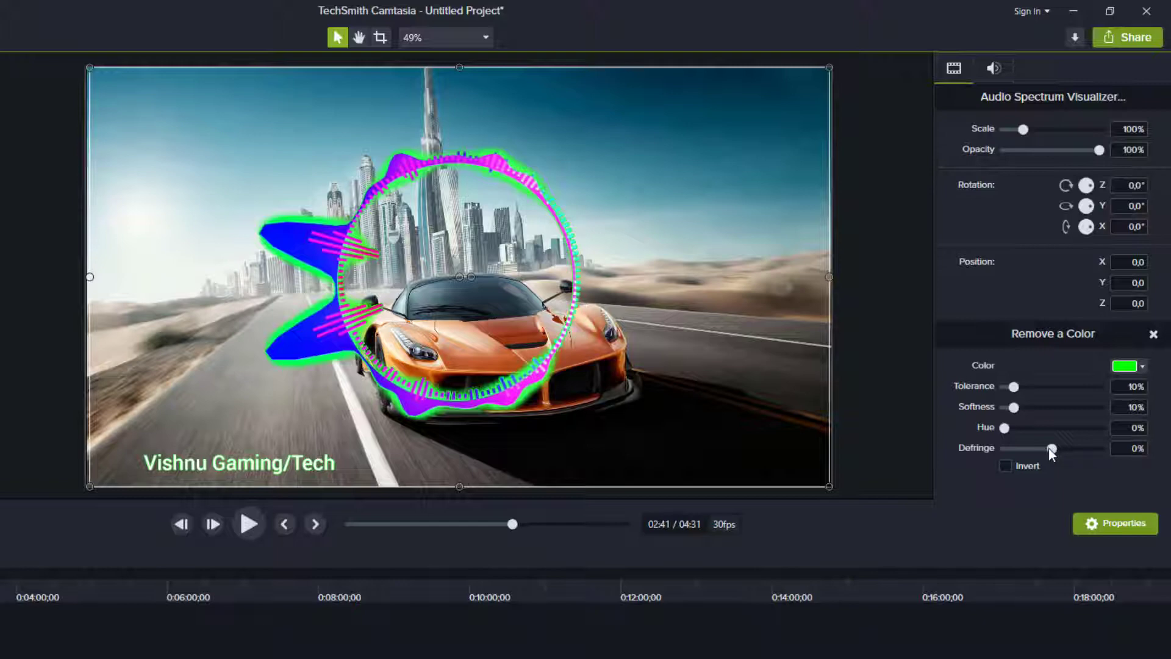
- Set the Remove a Color tolerance to 83% and play a short preview of the keyed spectrum
drag(1014, 387, 1041, 372)
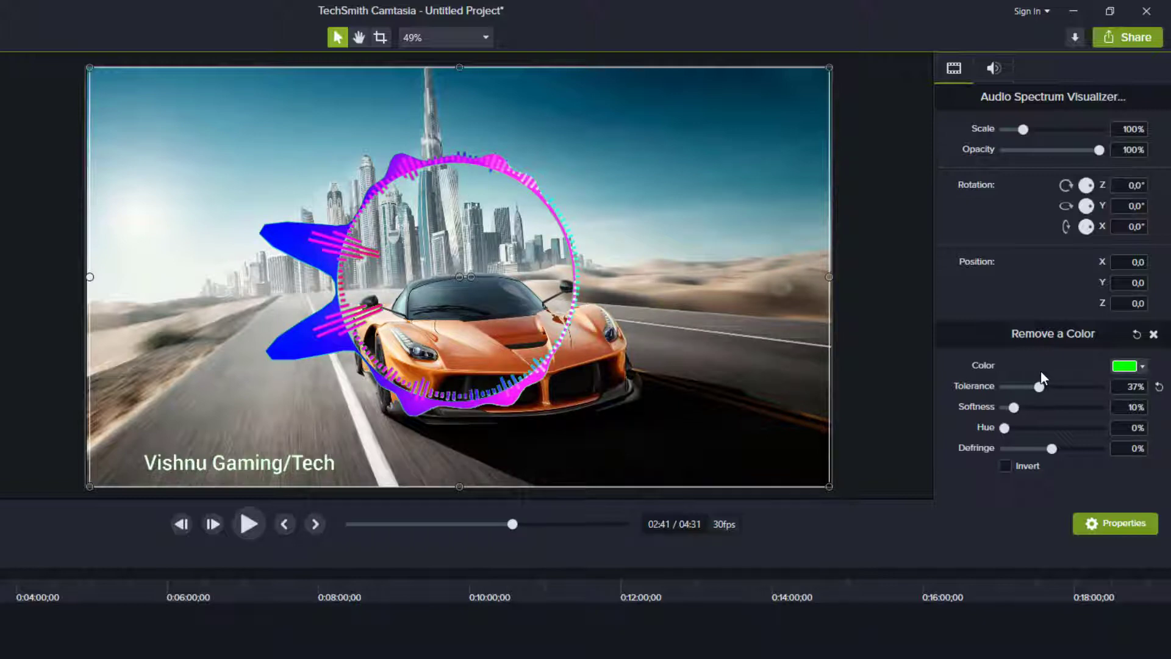
mouse_move(1041, 372)
mouse_down()
mouse_move(1044, 394)
mouse_move(1031, 393)
mouse_up()
drag(1040, 390, 1085, 386)
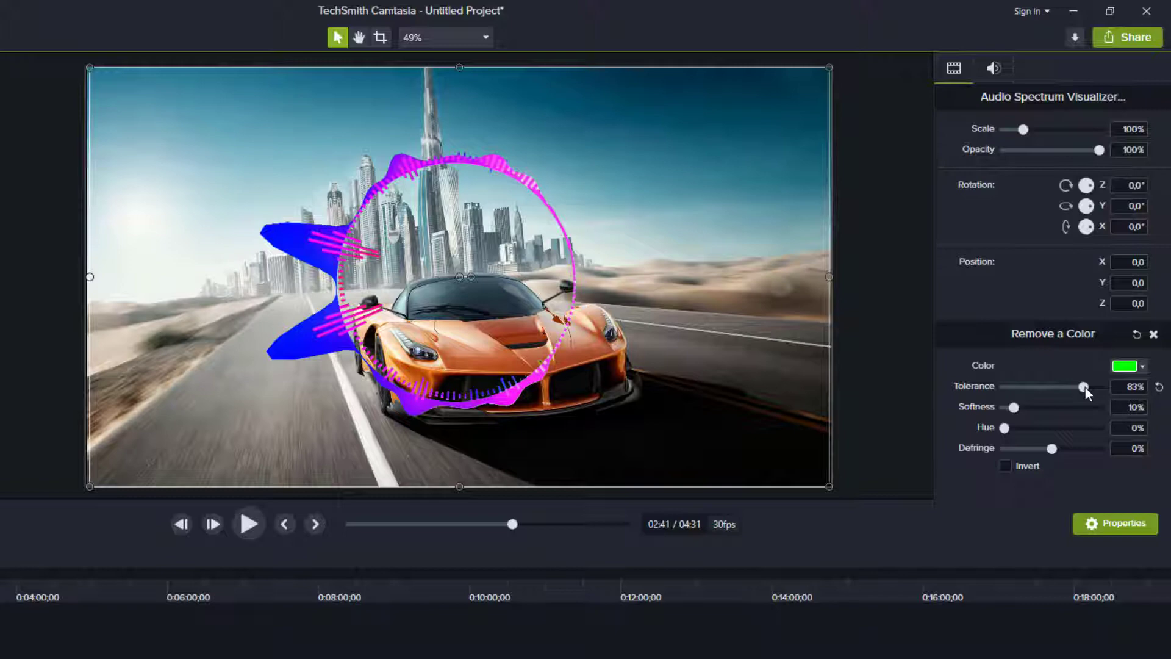
click(251, 532)
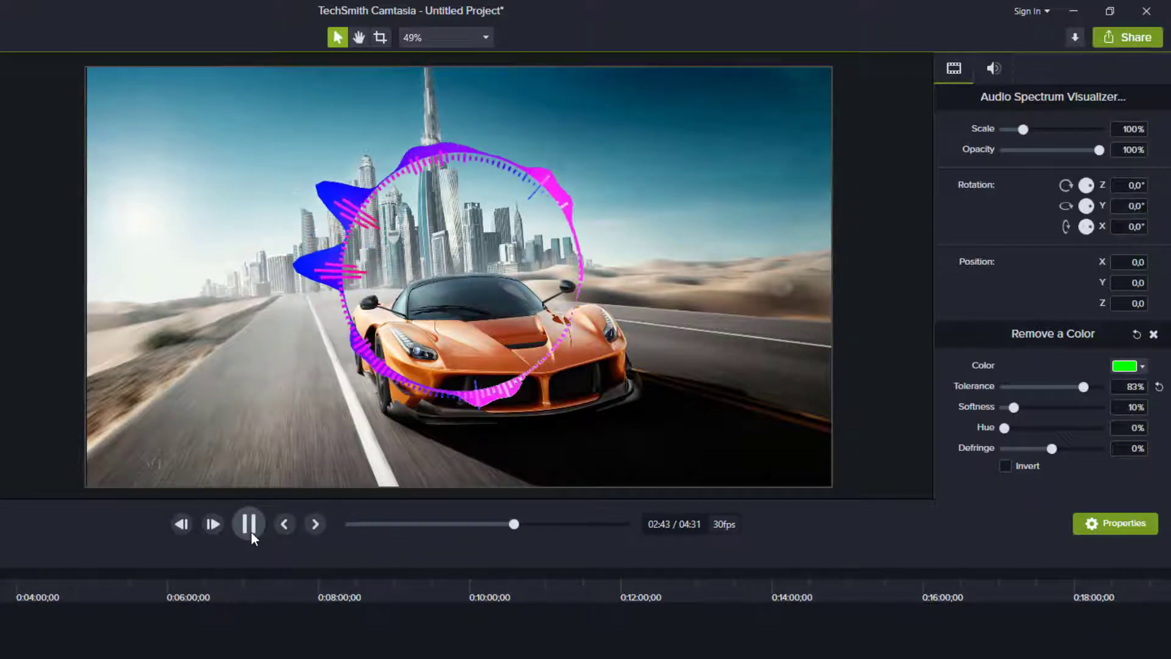
click(251, 531)
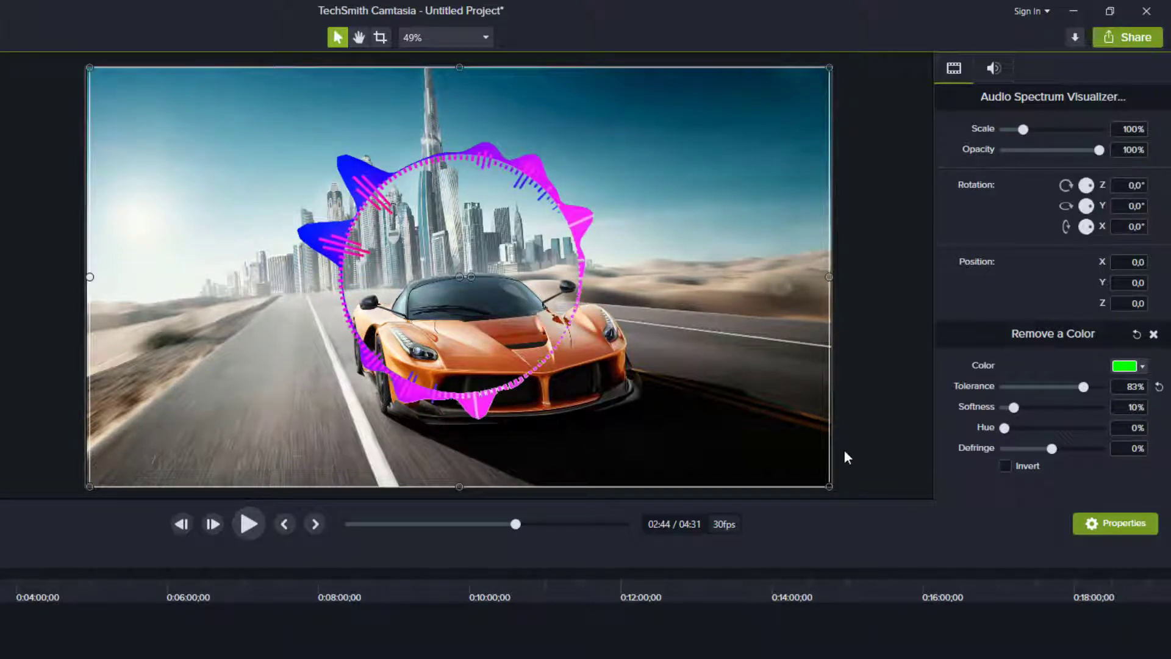
- Set the Remove a Color defringe to -100% and preview the spectrum over the car image
drag(1052, 446, 1004, 460)
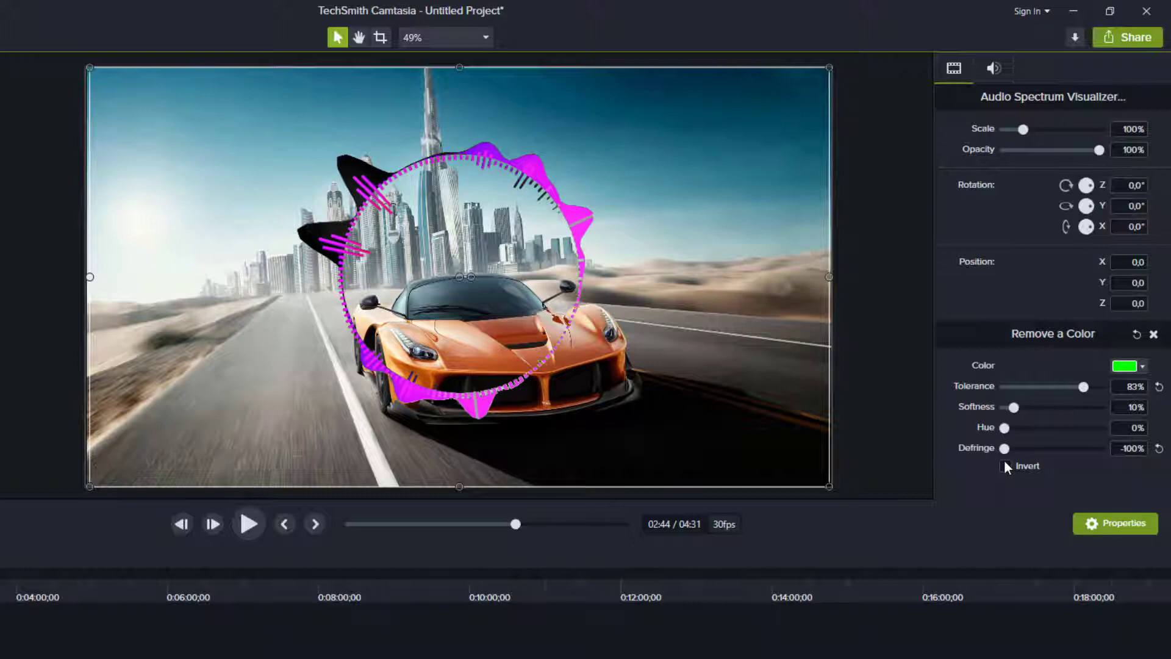
click(242, 533)
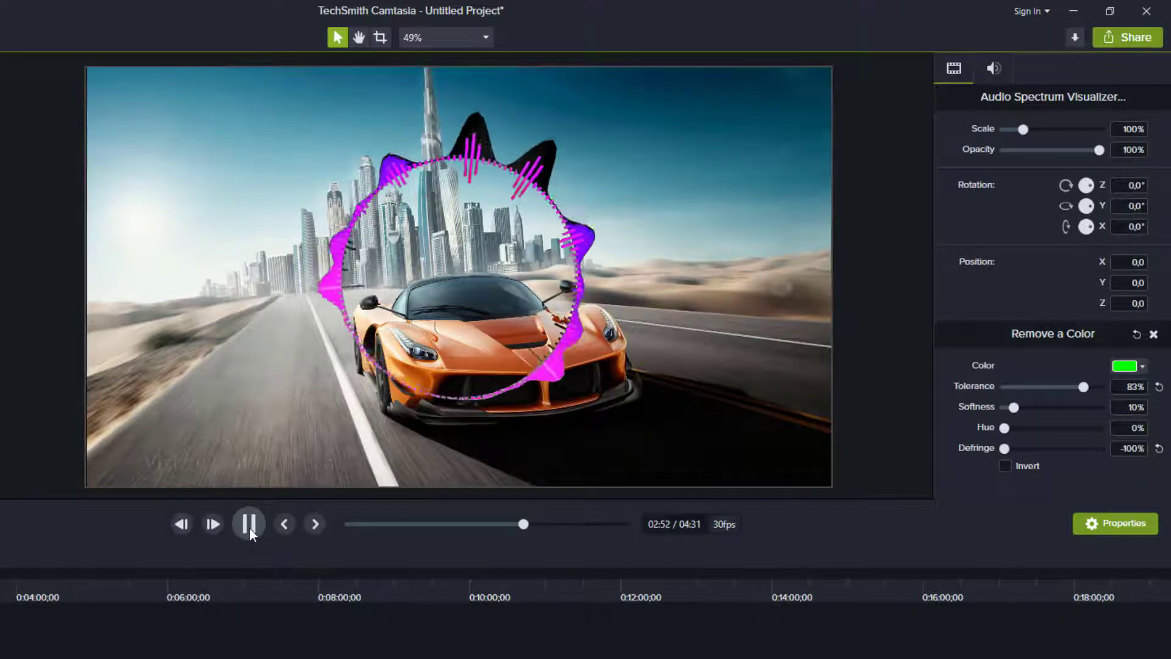
click(250, 528)
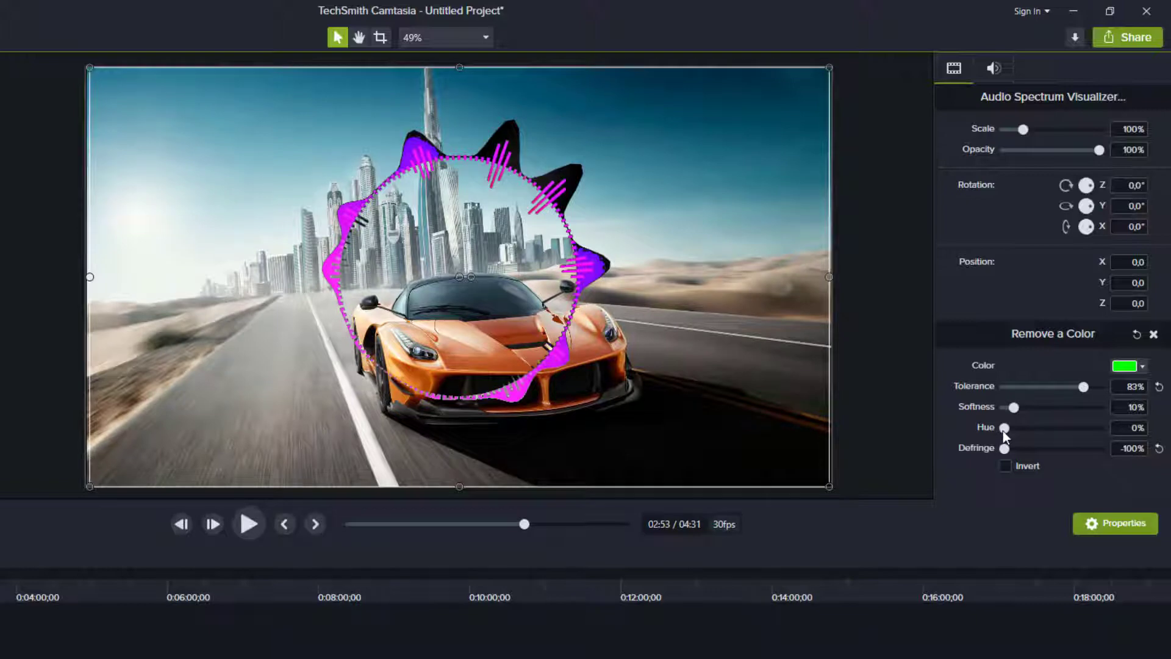
- Set the Remove a Color hue to 53%, try the Invert option and leave it off
drag(1002, 429, 1052, 424)
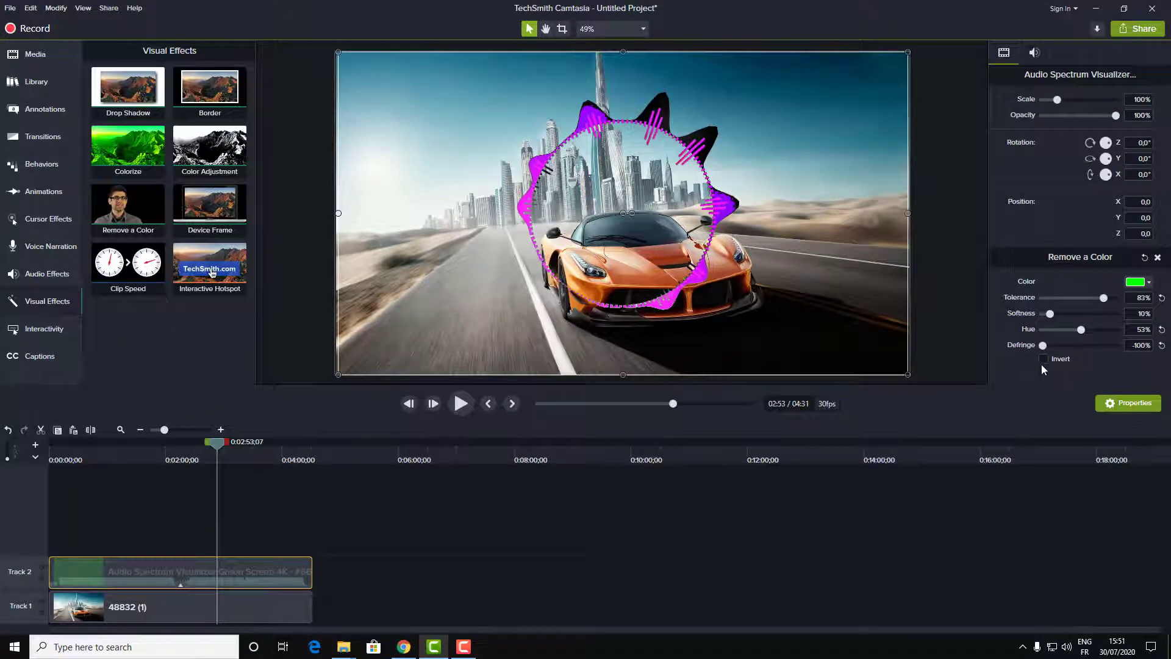
click(1043, 360)
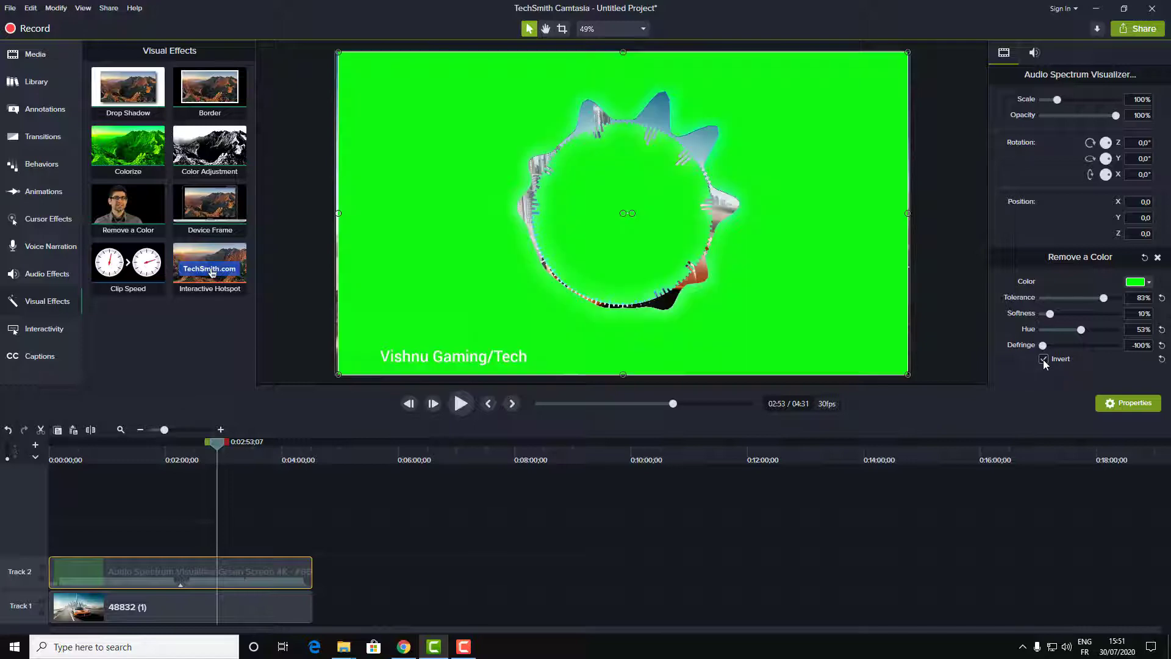
click(1043, 360)
click(1043, 359)
click(1043, 359)
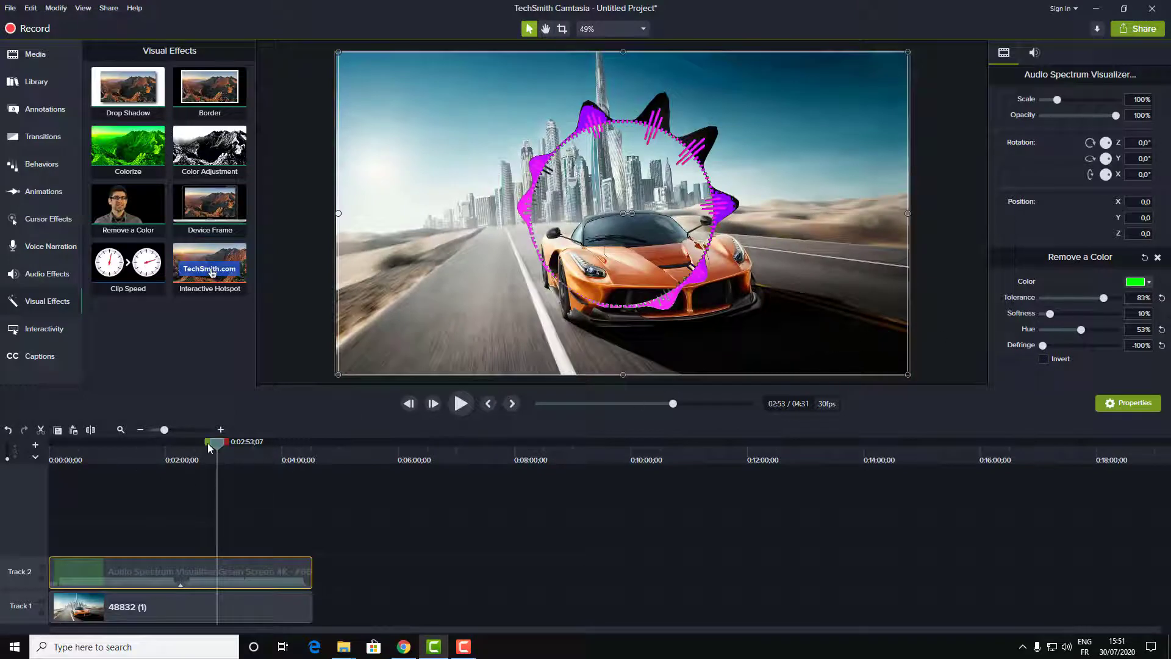
- Select the Track 1 image, return the playhead to the start of the timeline and hide Track 2
drag(215, 446, 196, 446)
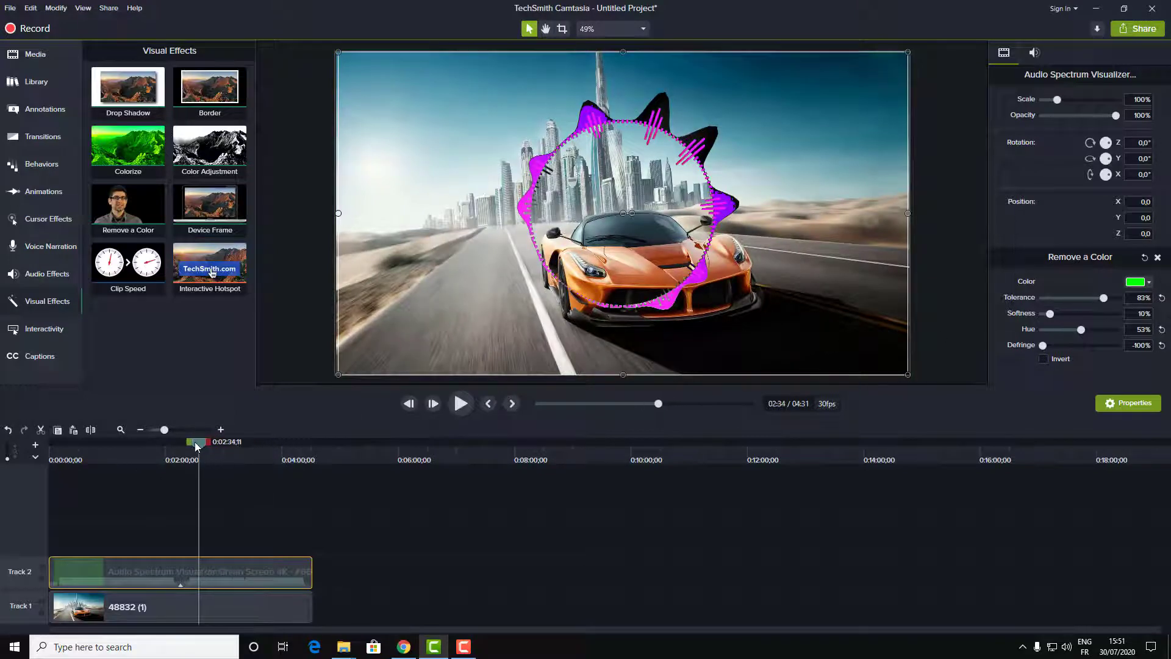
click(221, 610)
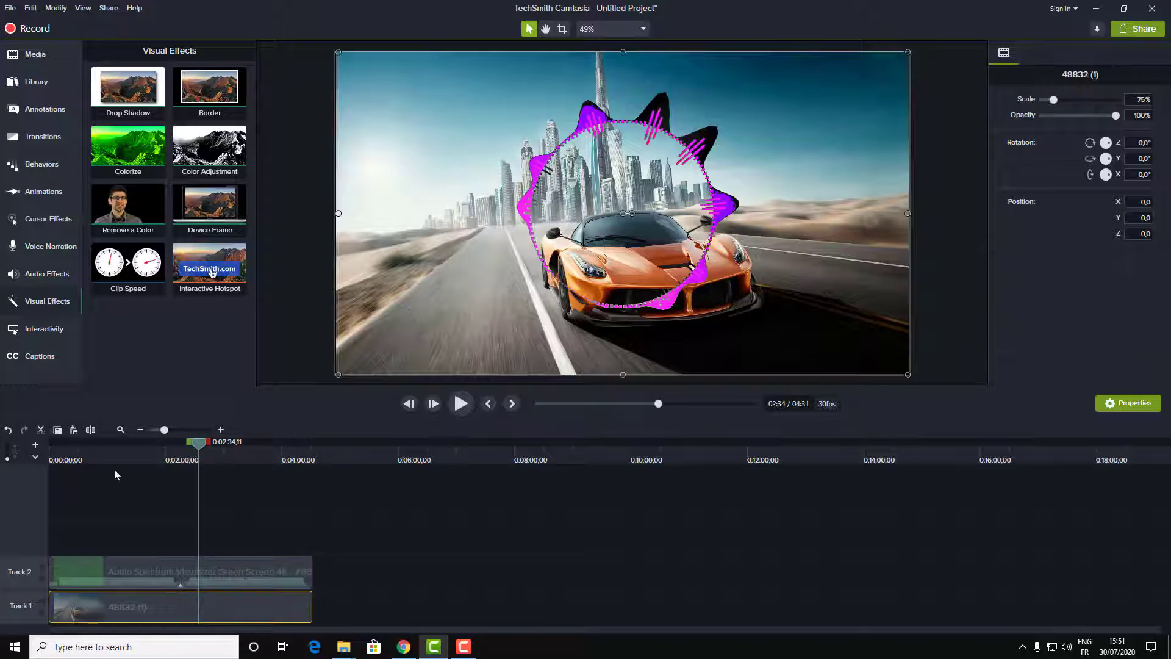
click(187, 429)
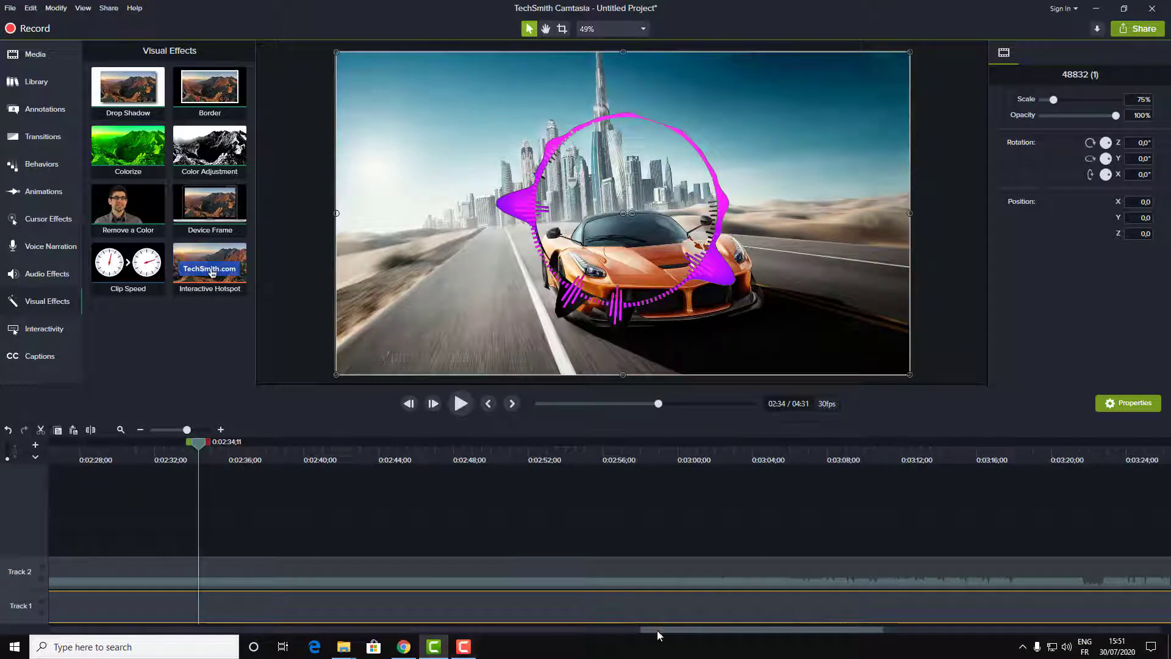
drag(657, 631, 68, 631)
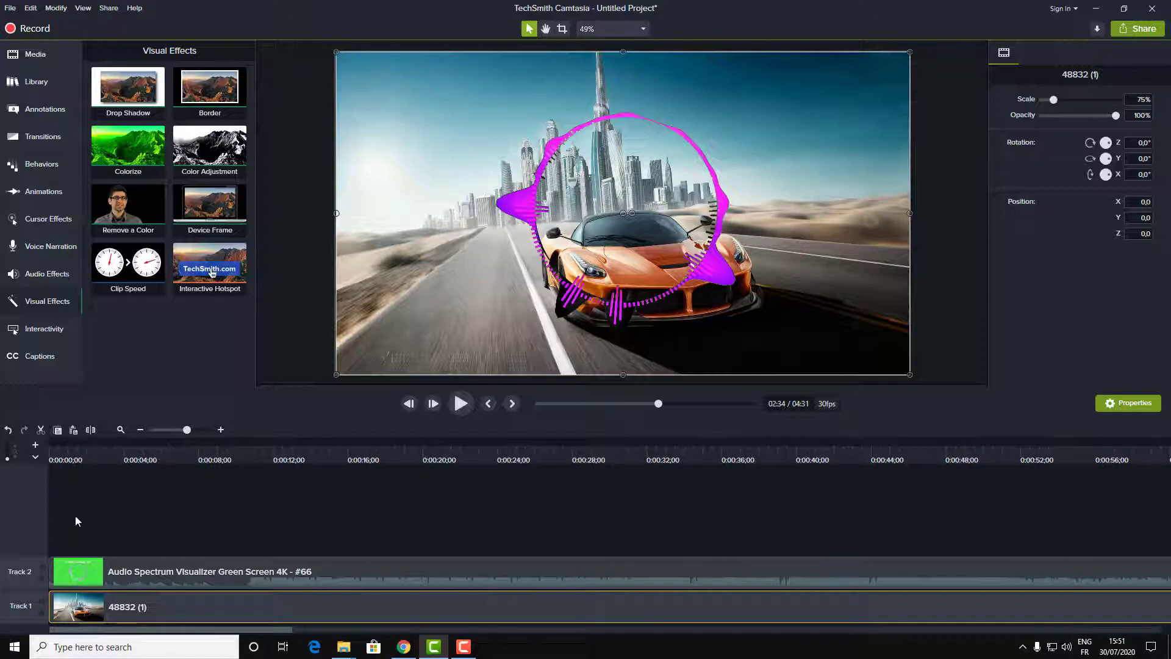
mouse_move(66, 450)
mouse_down()
mouse_move(38, 462)
mouse_move(55, 466)
mouse_up()
click(42, 568)
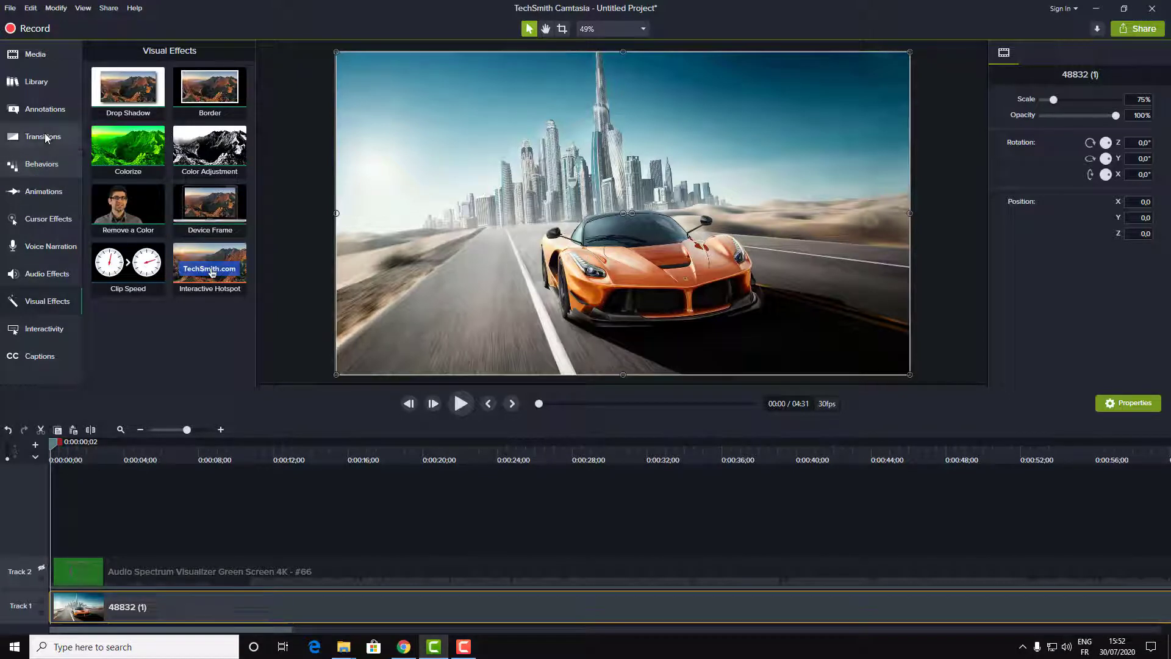
- Add a Scale Up animation near the start of the 48832 (1) image on Track 1
click(40, 194)
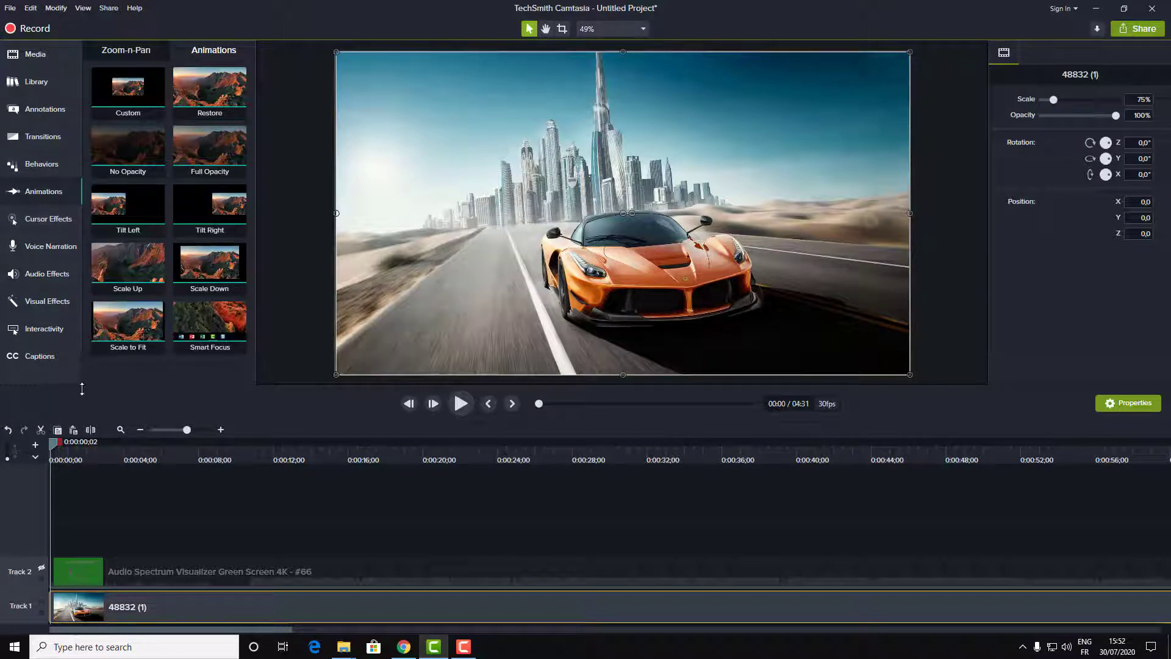
click(58, 450)
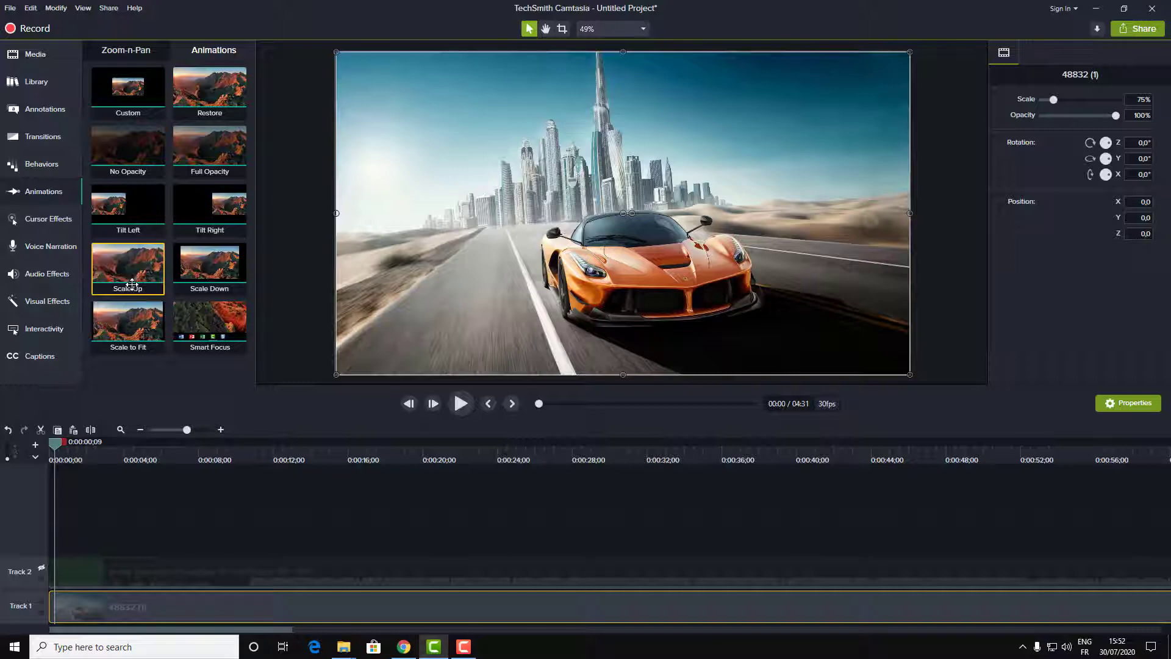
drag(126, 270, 73, 610)
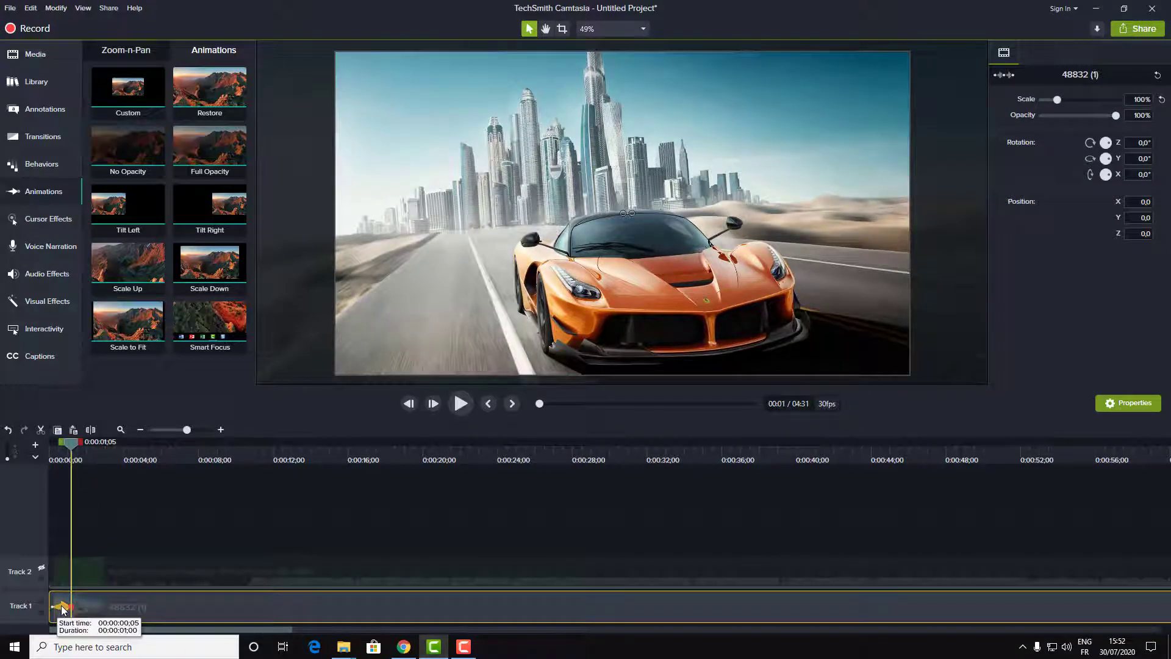
click(66, 607)
- Add a Scale Down animation right after the Scale Up on the Track 1 image and play both from the start
drag(214, 282, 105, 606)
drag(98, 449, 29, 454)
click(461, 404)
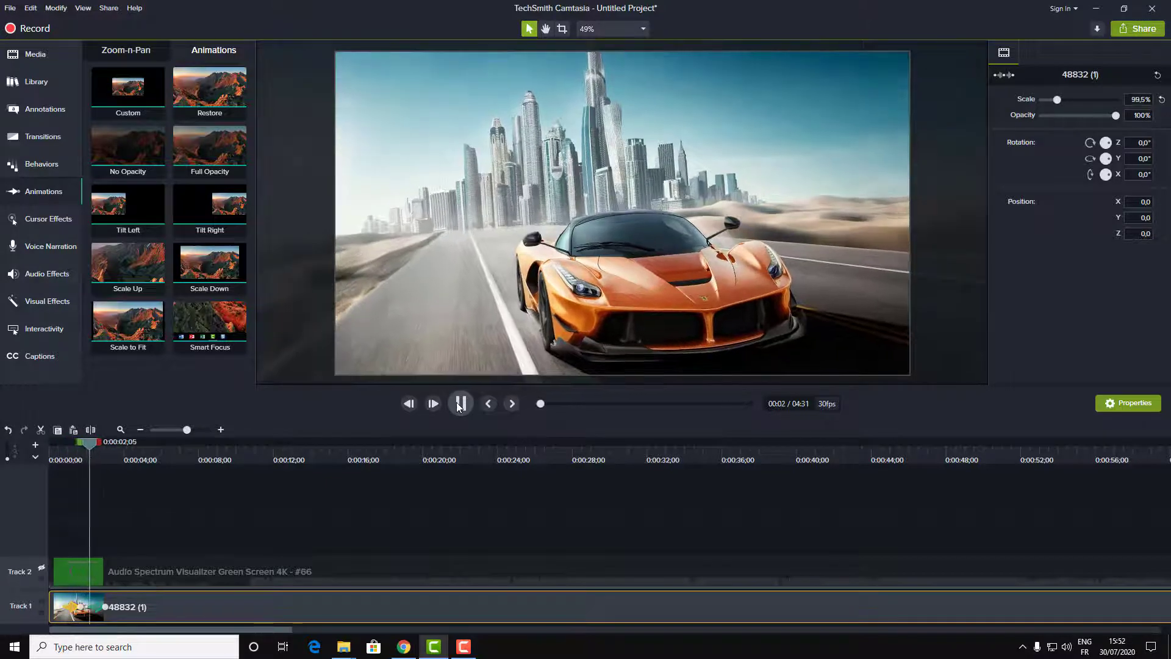
click(460, 404)
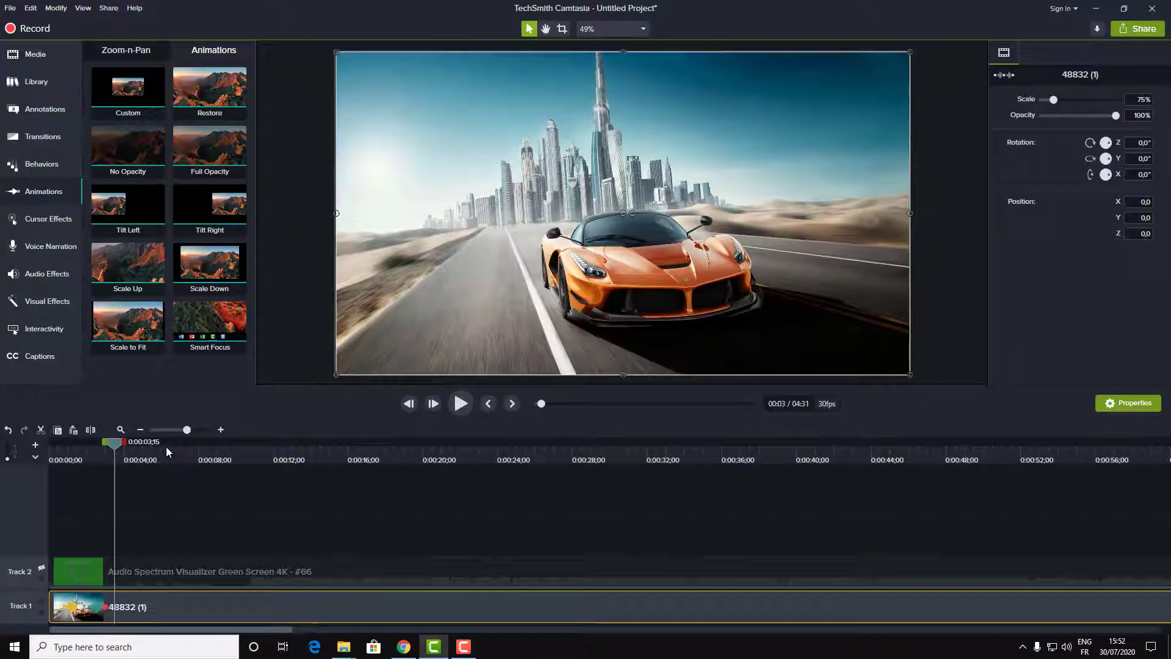
- Enlarge the timeline around the Scale Up and Scale Down animation arrows at the start of Track 1
drag(197, 435, 199, 434)
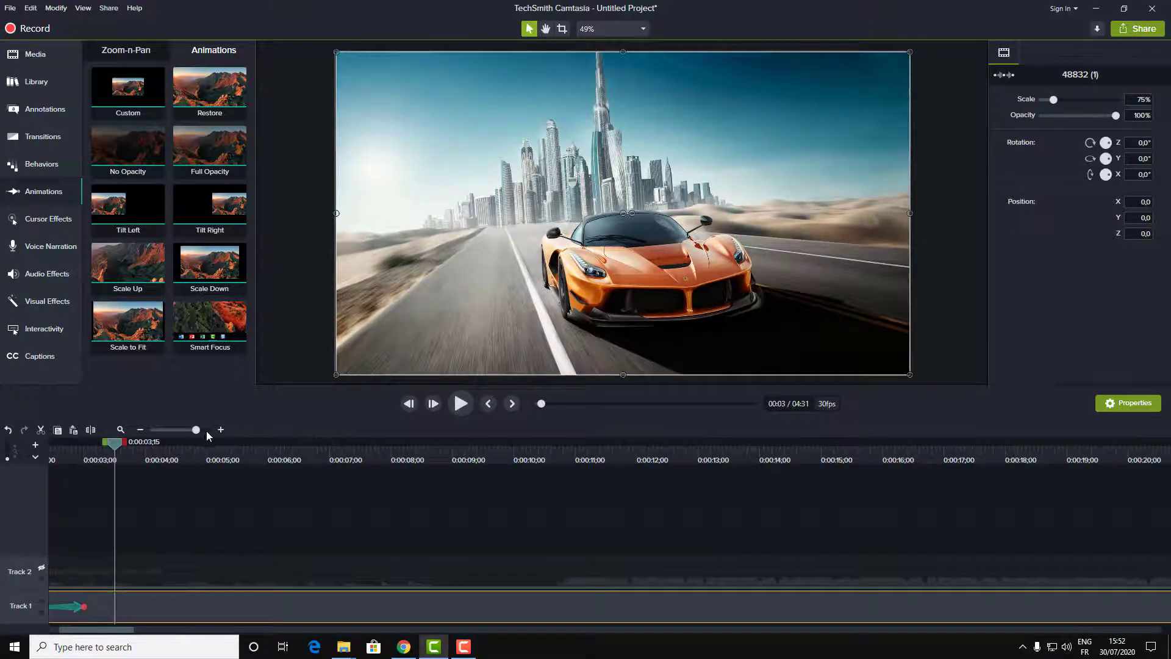
click(207, 435)
drag(68, 630, 43, 640)
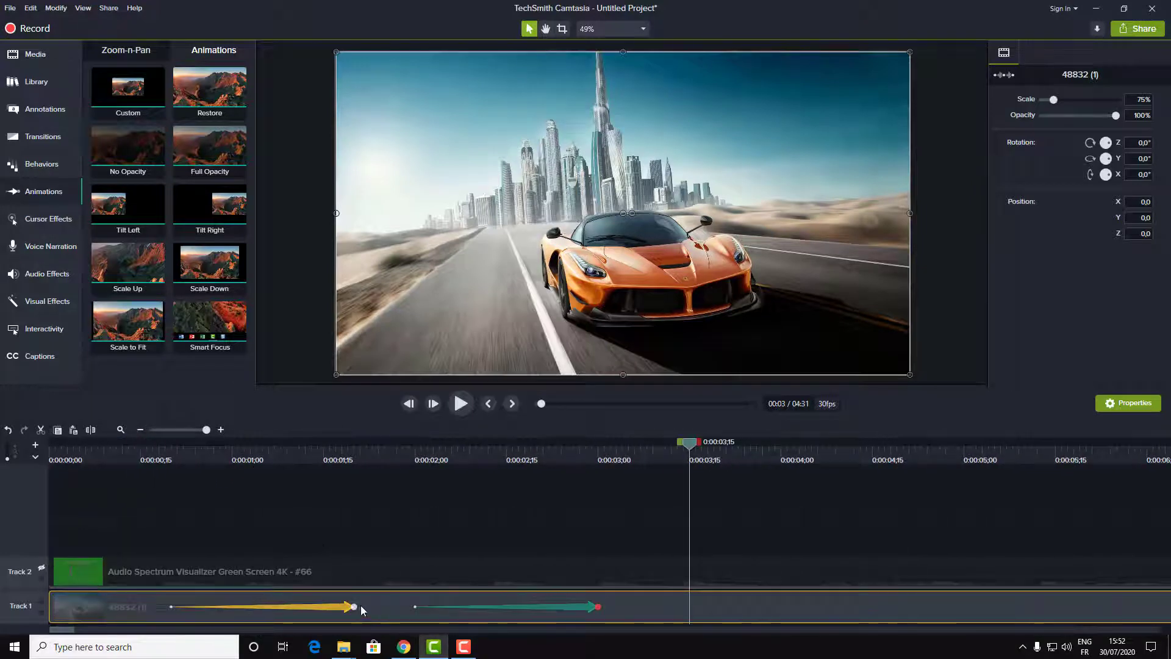
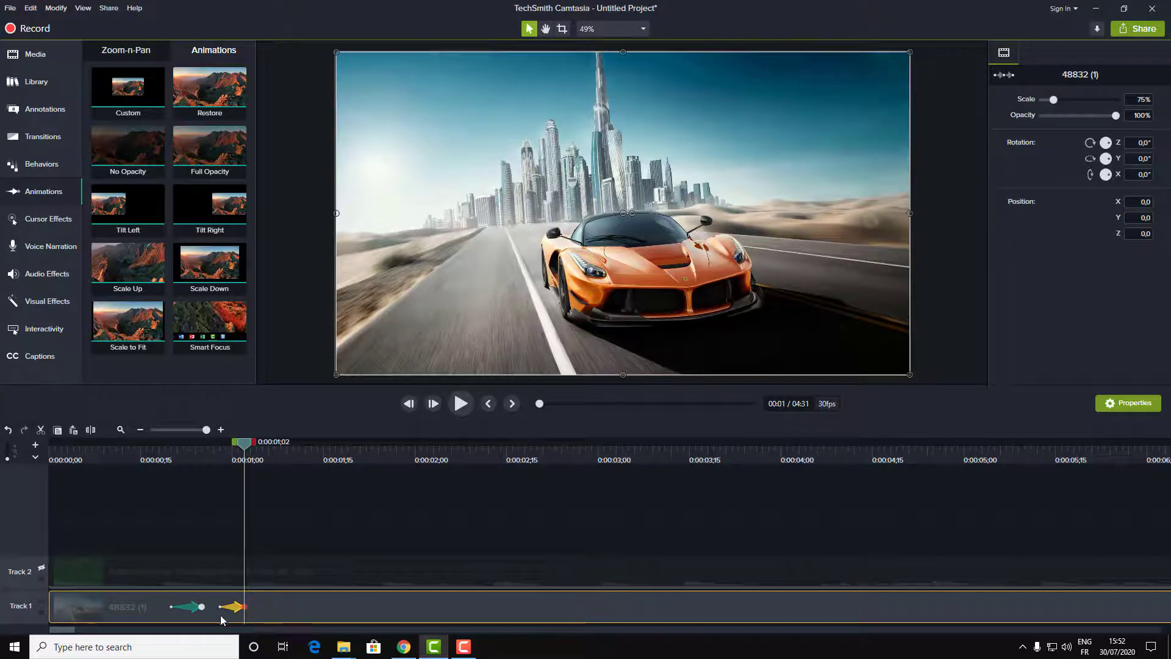
- Play back the Scale Up and Scale Down animations at the start of the Track 1 image
drag(245, 445, 163, 464)
click(461, 405)
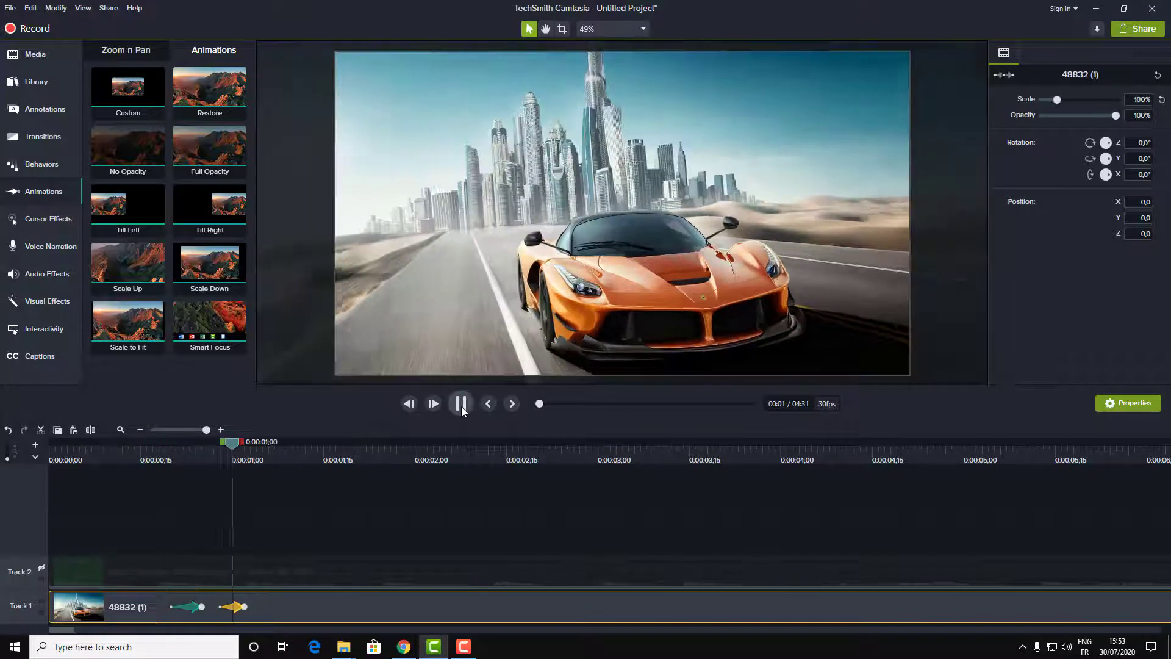
click(461, 405)
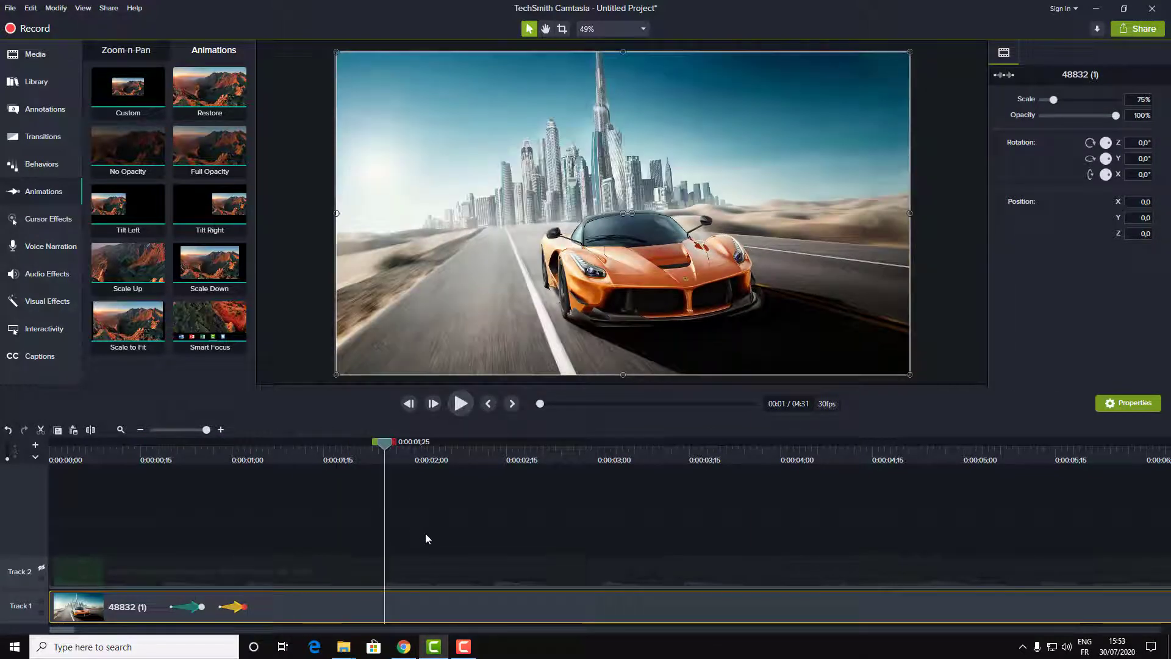
click(463, 646)
click(463, 647)
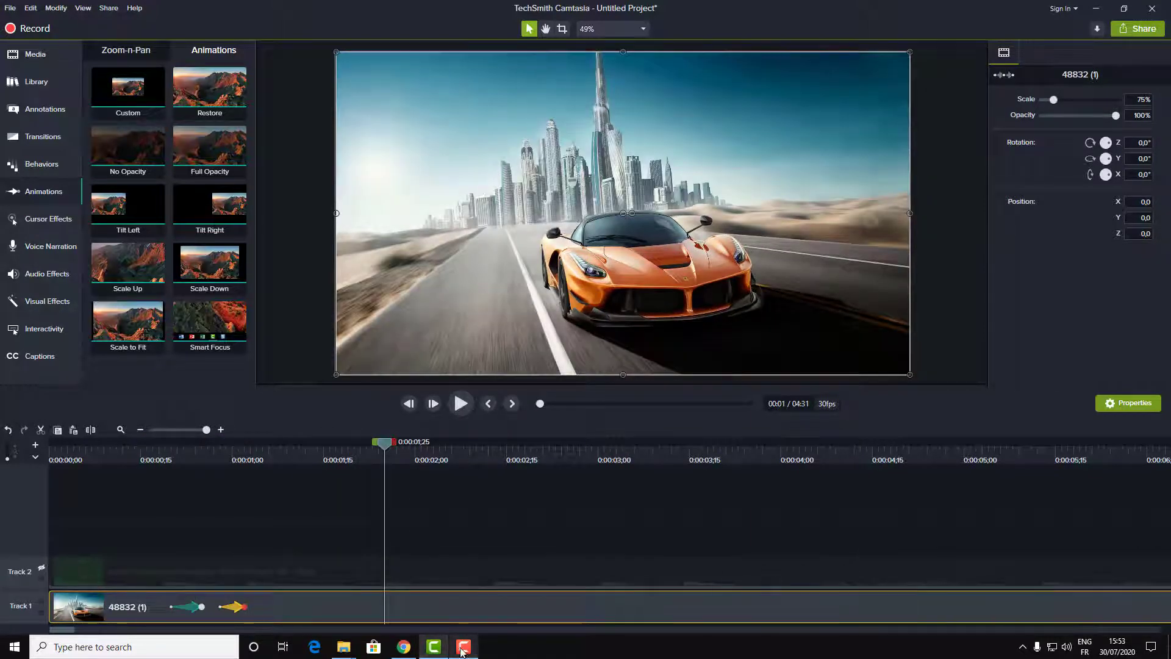
- Duplicate both scale animation arrows on Track 1 after the existing pair, starting near 1 second, and shift the copies slightly apart from the originals
click(238, 605)
click(193, 607)
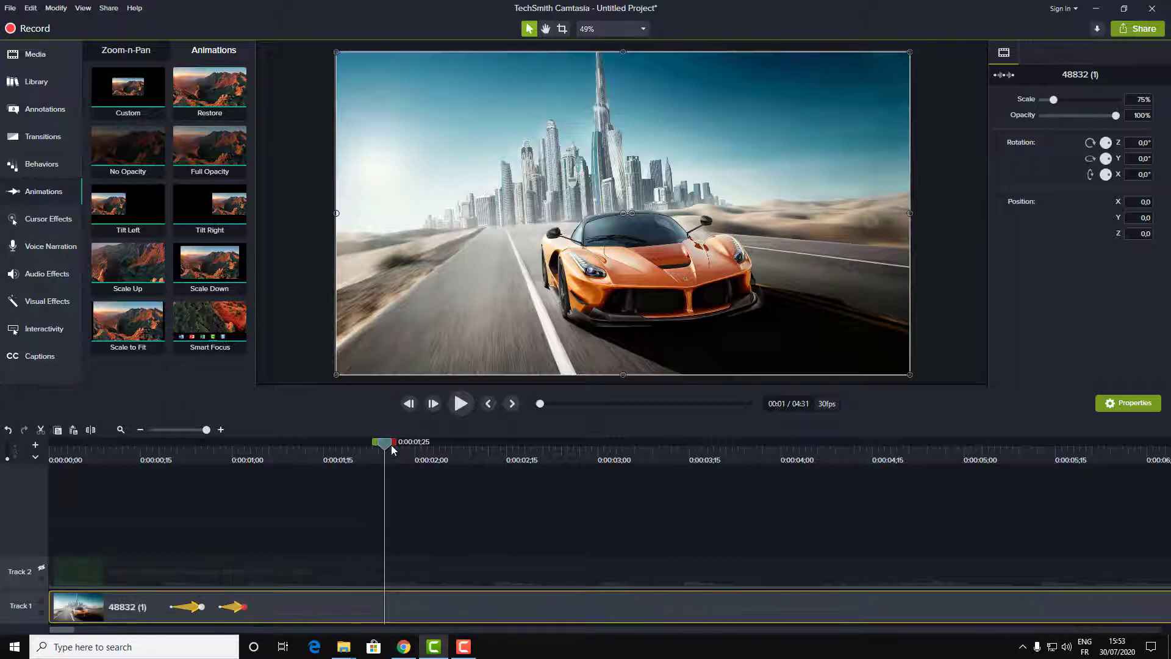
drag(386, 446, 310, 449)
click(300, 450)
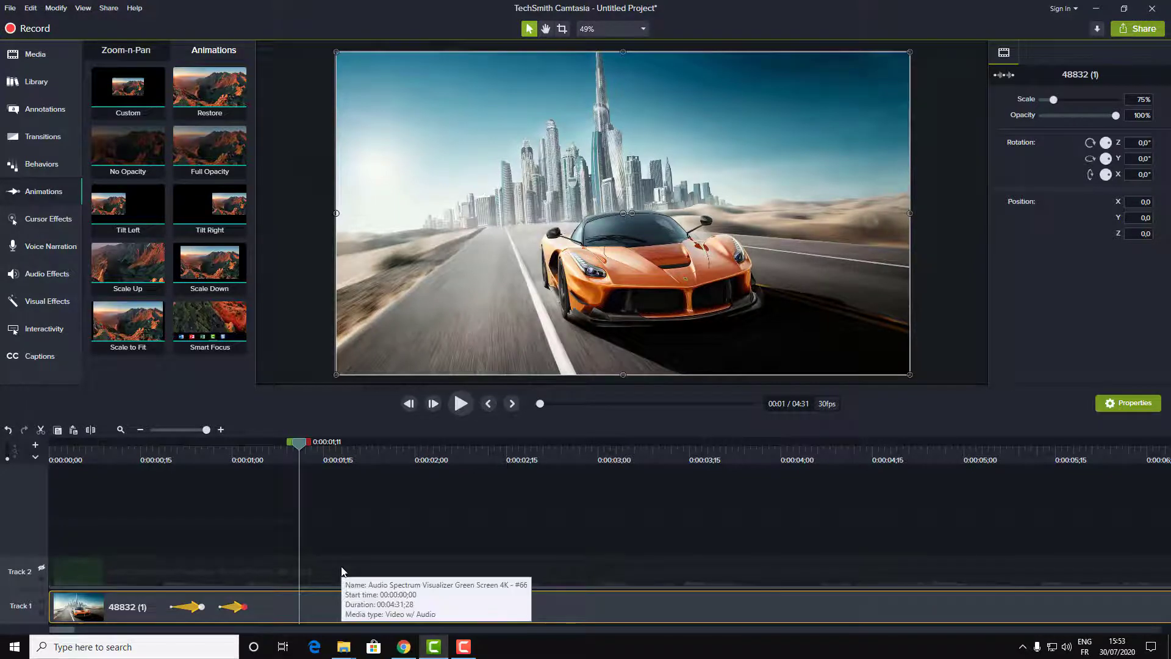
key(ctrl+v)
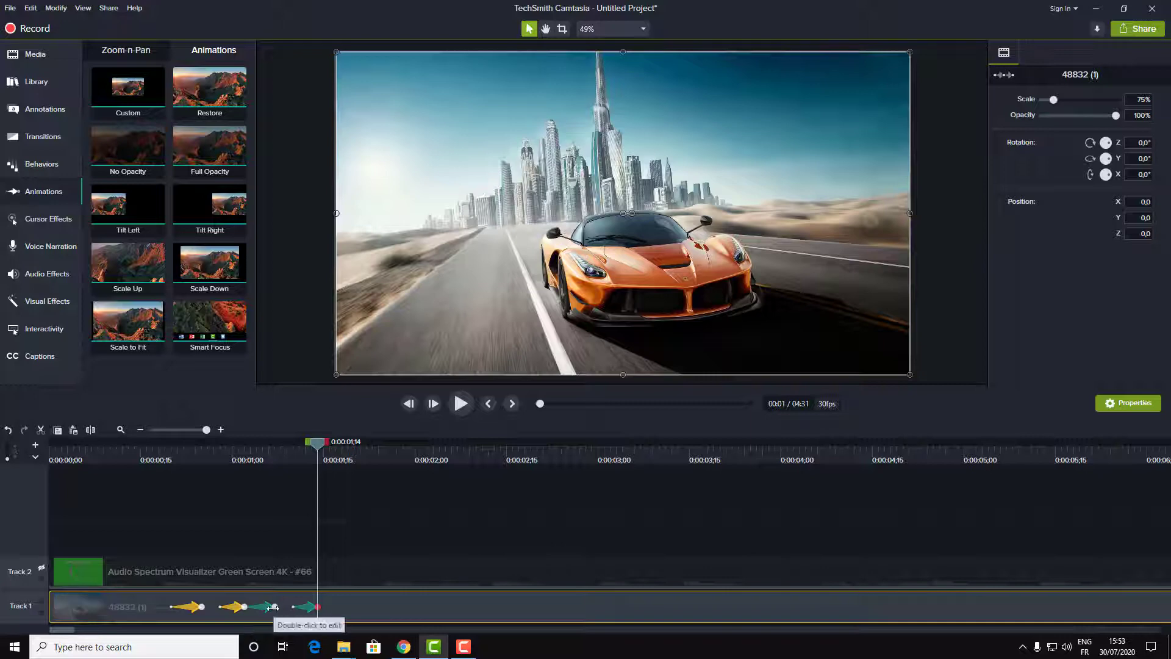
click(307, 607)
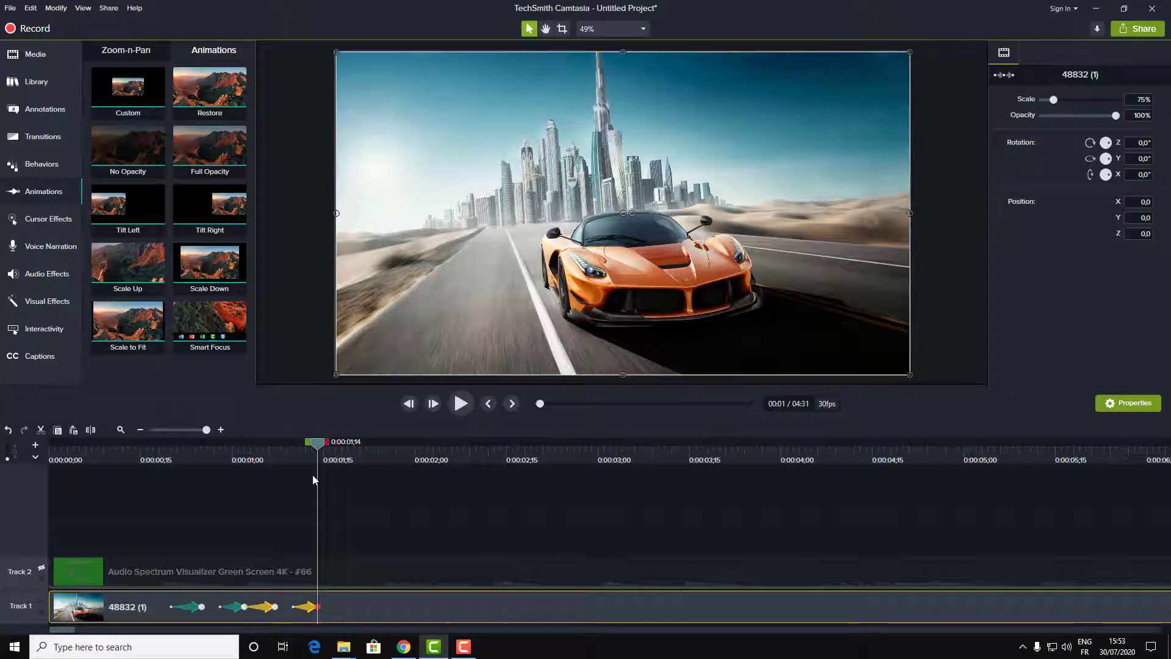
drag(304, 607, 329, 608)
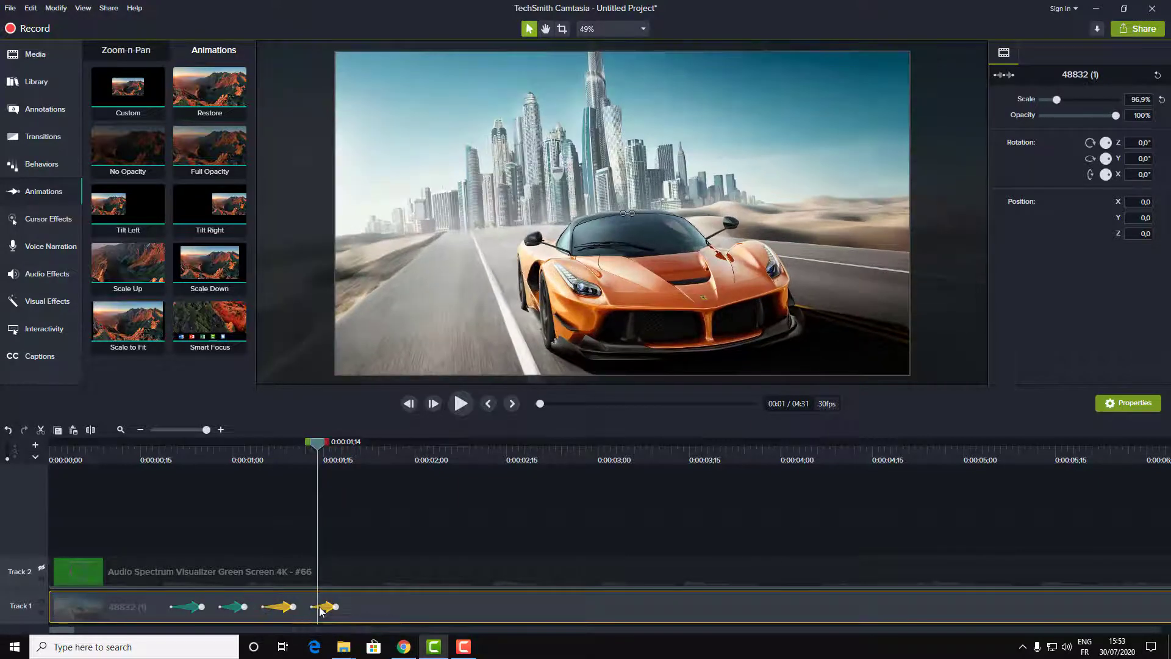
- Paste two more scale animation pairs further along Track 1, space out the newest arrows and play the result
drag(325, 447, 357, 478)
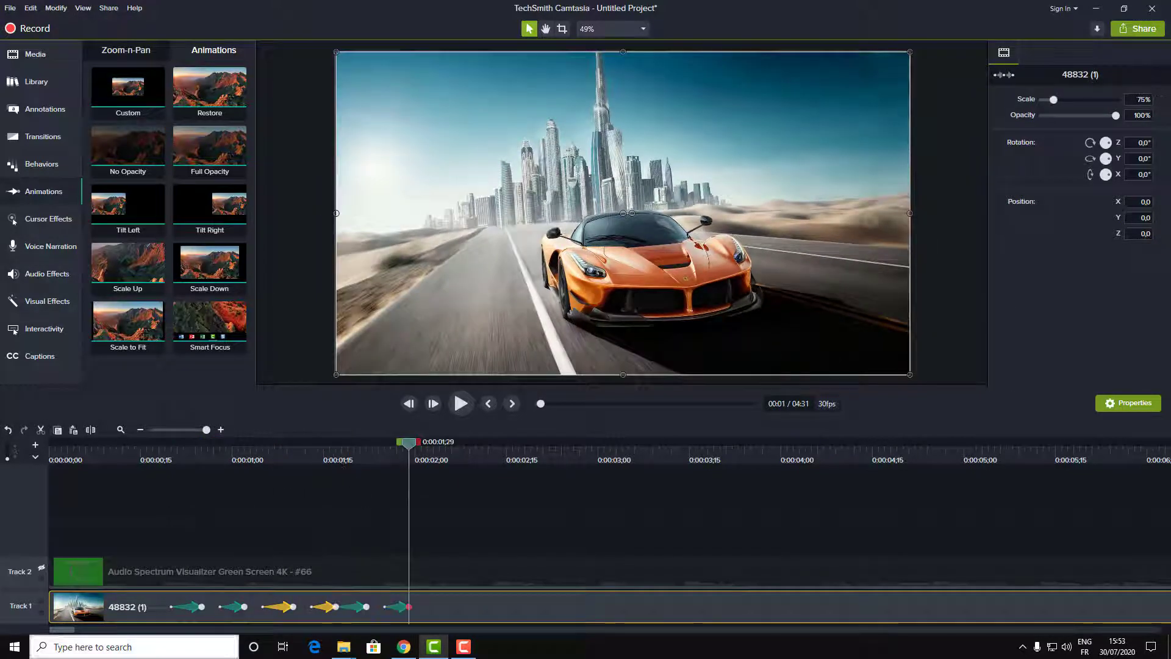
click(399, 607)
ctrl+click(357, 607)
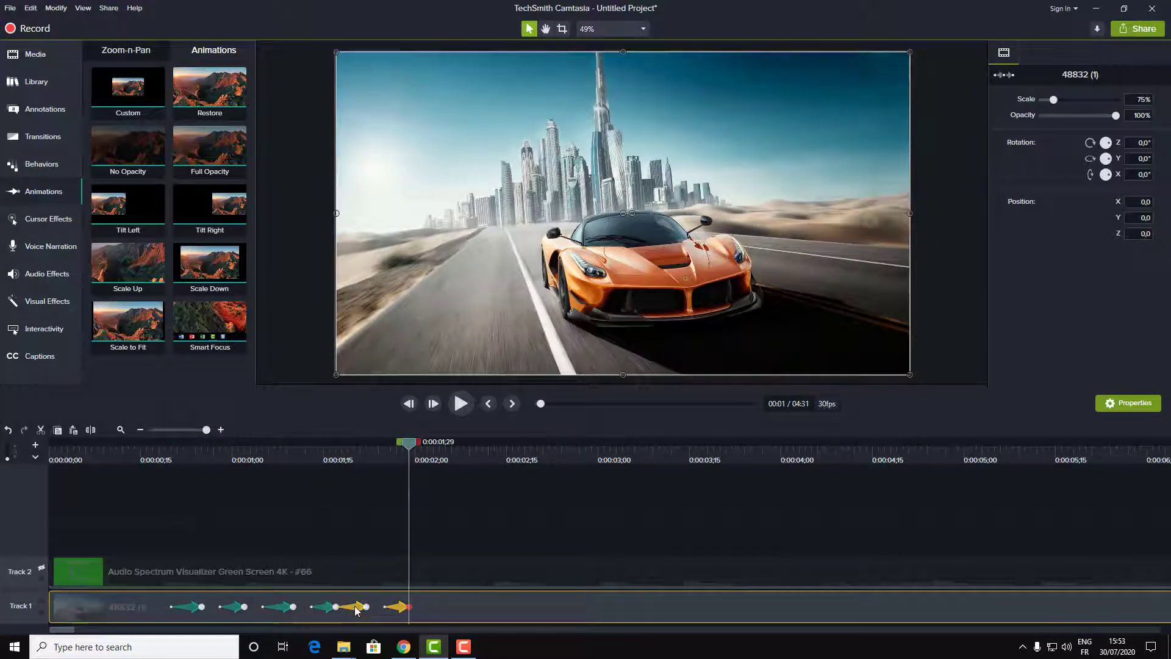
key(ctrl+c)
key(ctrl+v)
drag(430, 606, 488, 607)
click(461, 403)
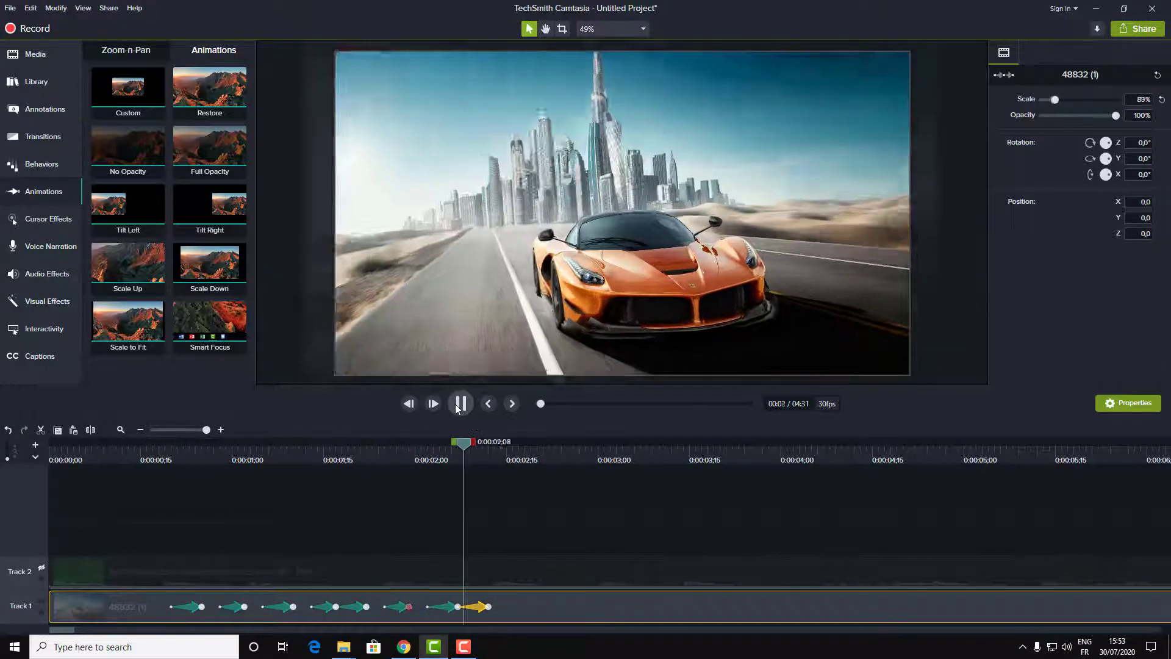
click(465, 403)
- Select all the scale animation arrows on Track 1 and paste copies of the whole set repeatedly up to about 6 seconds
ctrl+click(444, 607)
ctrl+click(399, 607)
ctrl+click(355, 607)
ctrl+click(324, 607)
ctrl+click(279, 607)
ctrl+click(233, 607)
ctrl+click(194, 606)
key(ctrl+v)
drag(806, 456, 969, 459)
key(ctrl+v)
click(183, 430)
key(ctrl+v)
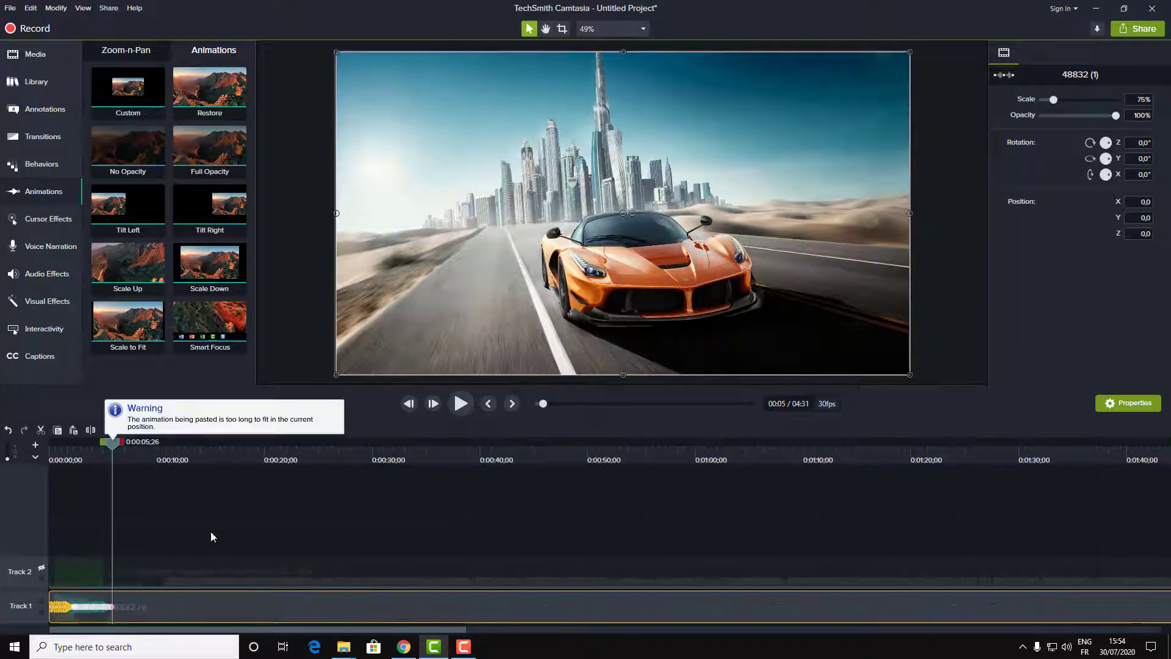
- Continue pasting the copied set of scale animations along Track 1 up to about 16 seconds
click(198, 430)
key(ctrl+v)
key(ctrl+v)
key(ctrl+v)
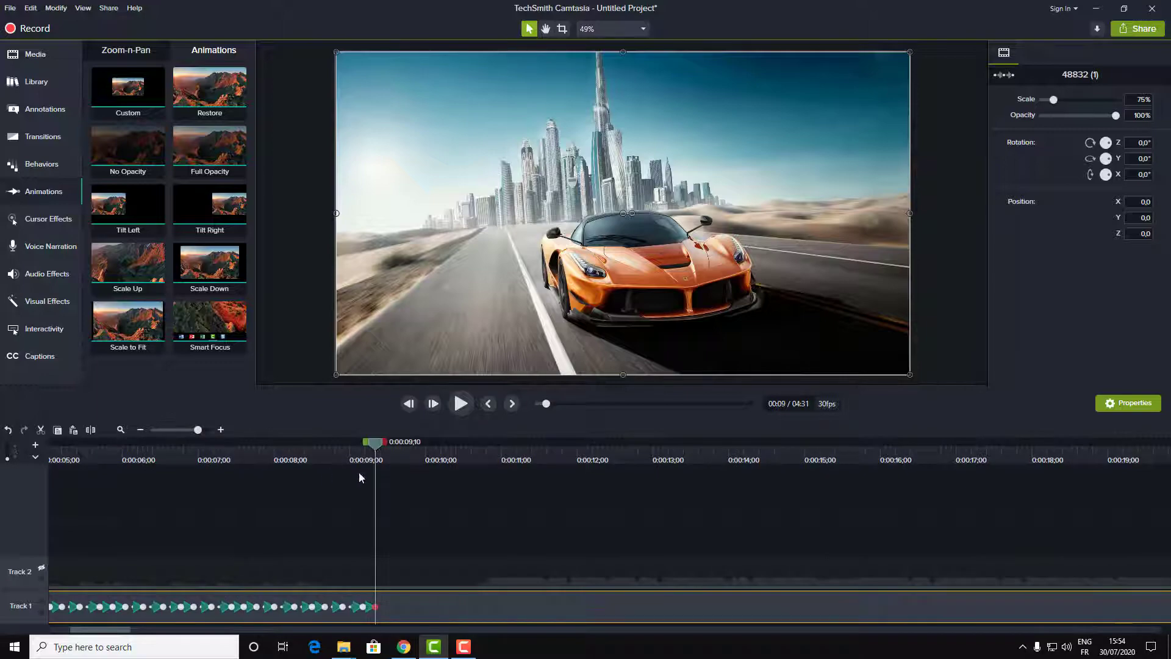
drag(509, 450, 528, 452)
key(ctrl+v)
key(ctrl+v)
key(ctrl+v)
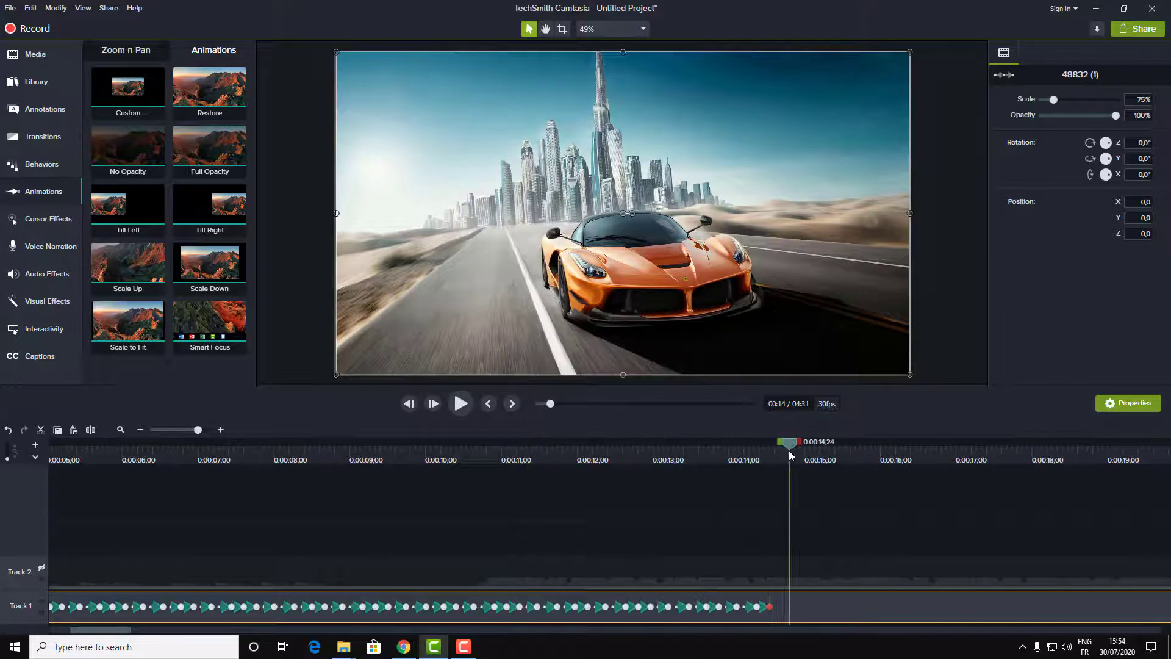
- Show Track 2 again and play the pulsing car image together with the audio spectrum from earlier in the timeline
click(96, 451)
click(460, 403)
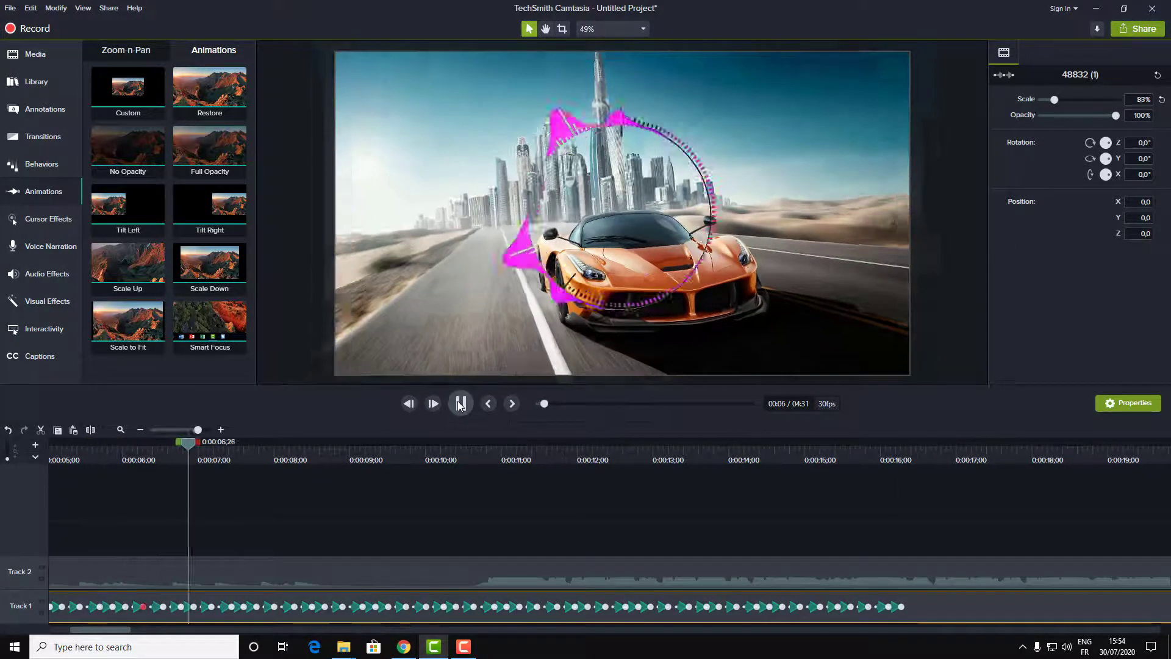
click(460, 403)
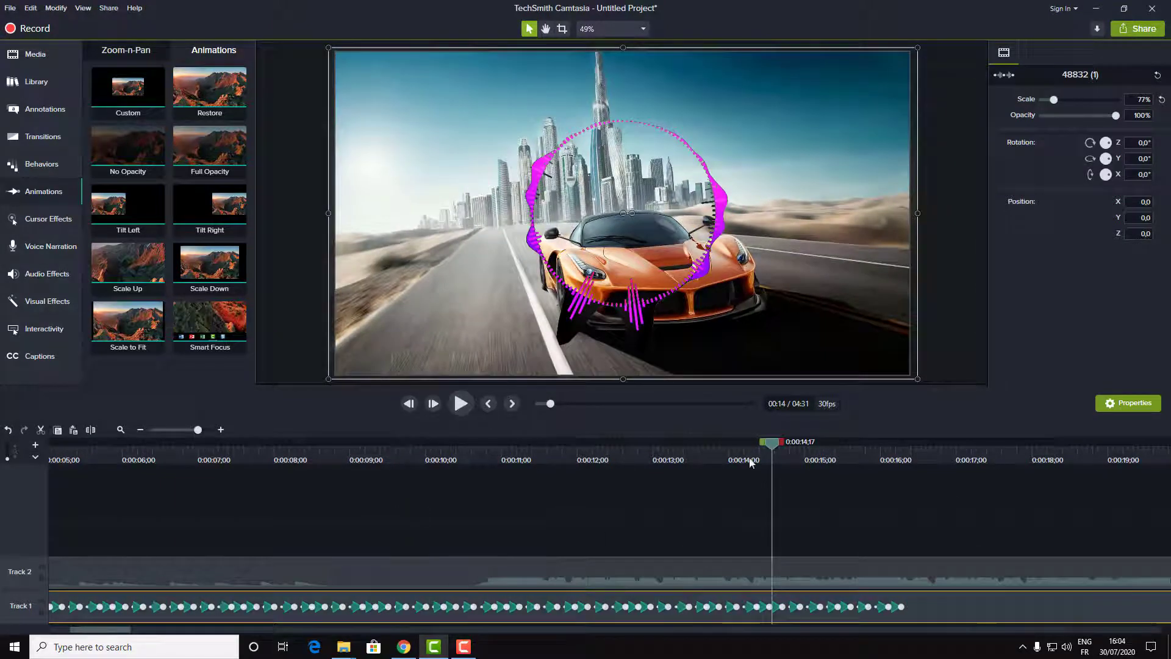
drag(718, 455, 8, 480)
click(431, 441)
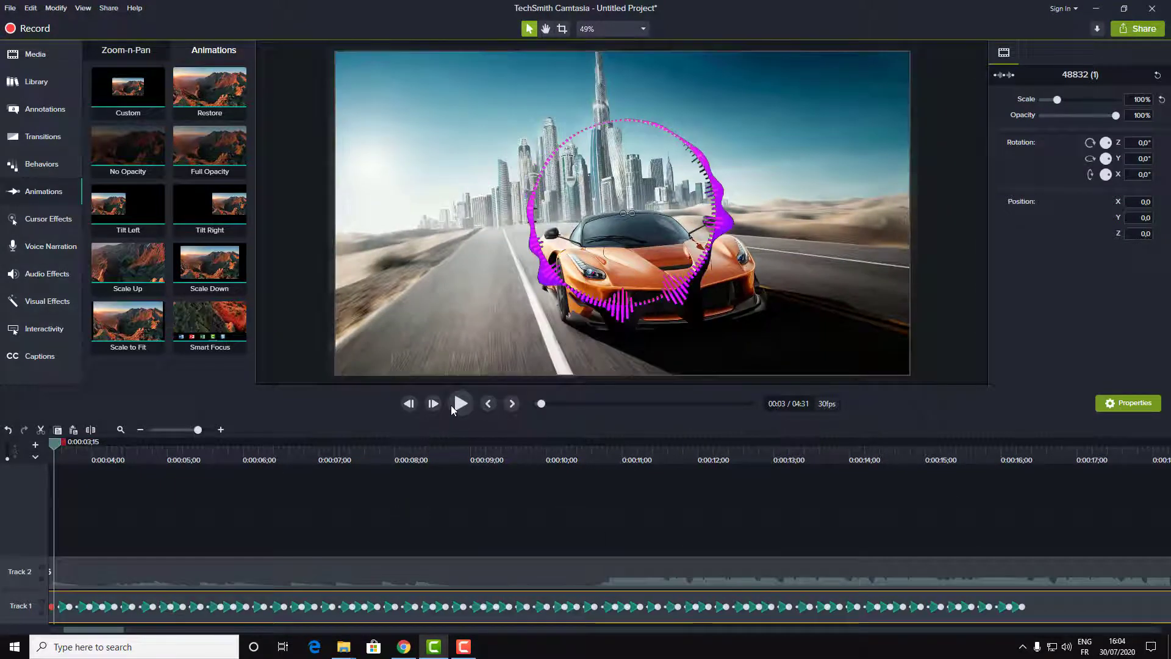
click(466, 408)
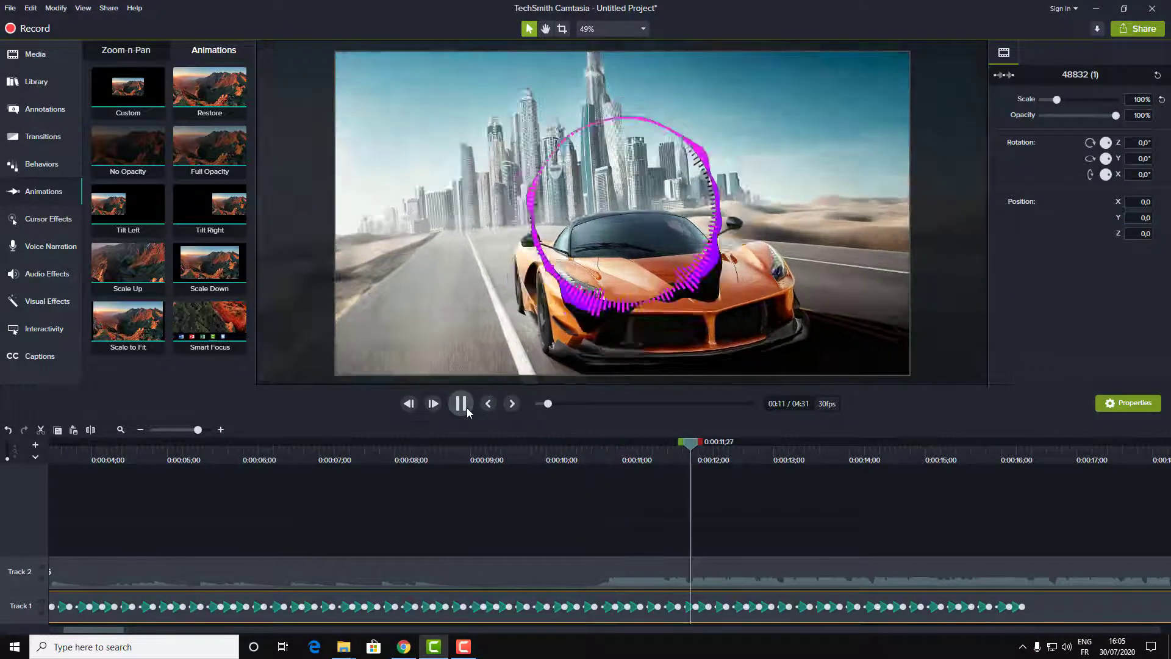
click(467, 408)
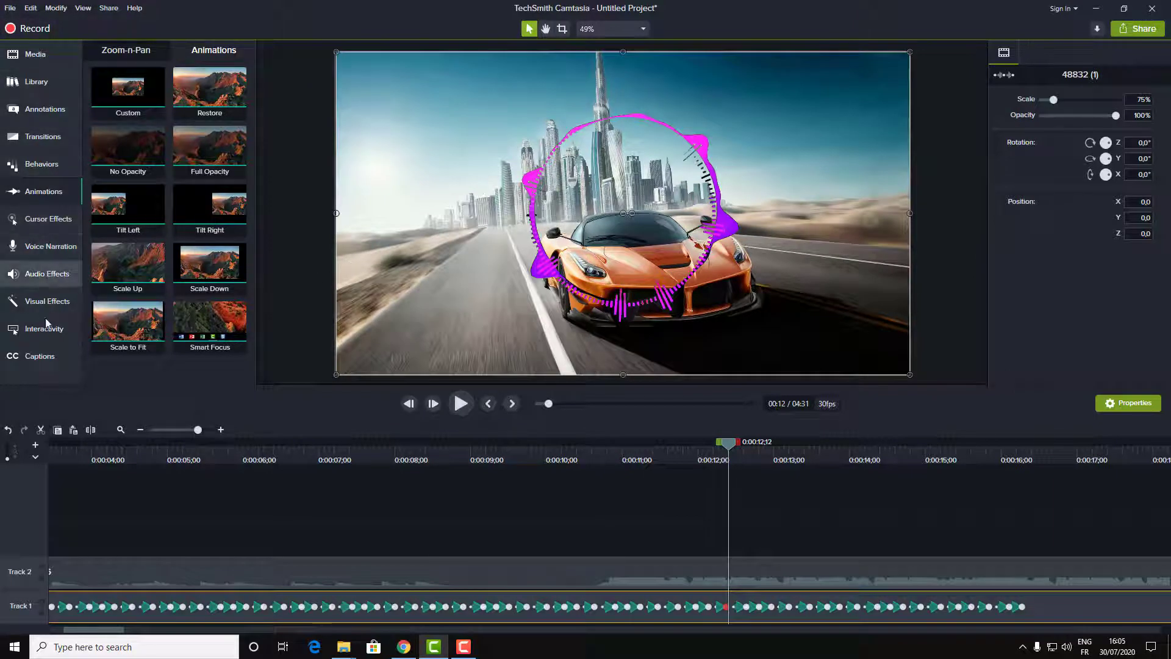
- Open the asset library and choose the Camtasia 2019 collection
click(43, 54)
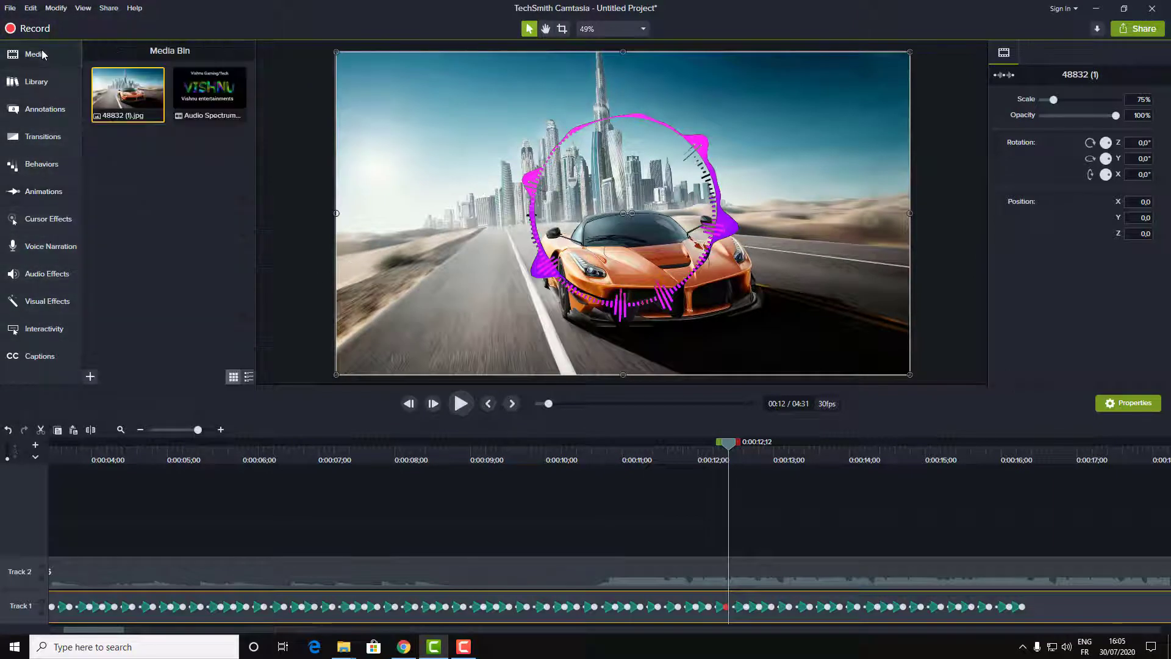
click(61, 81)
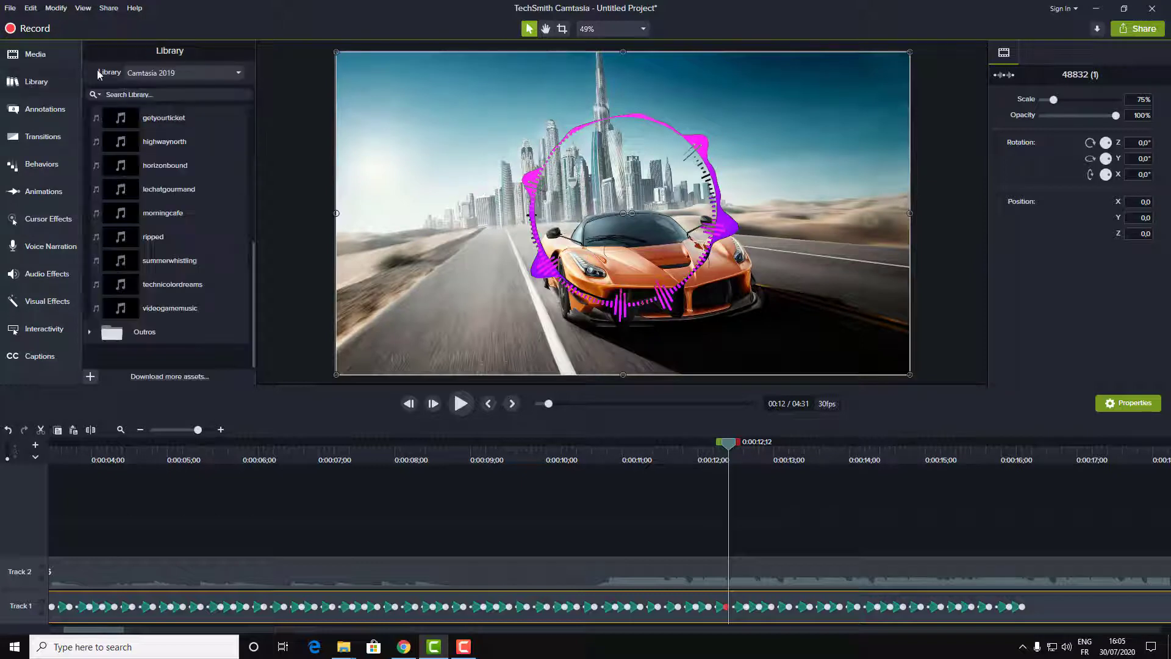
click(232, 71)
mouse_move(176, 146)
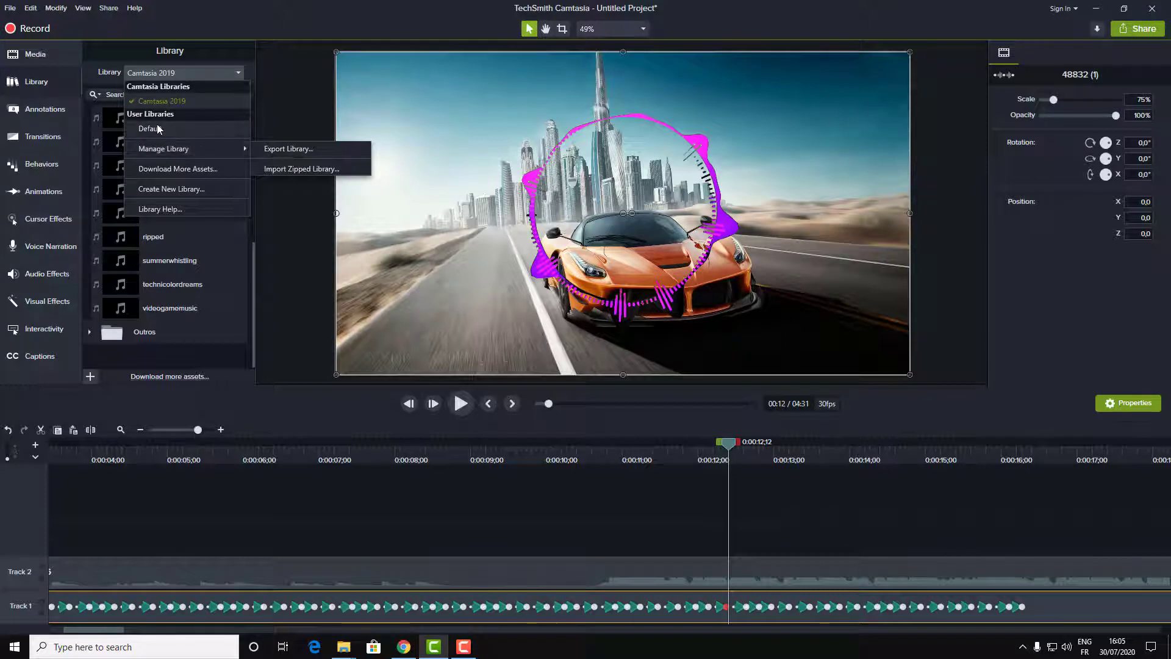
click(170, 102)
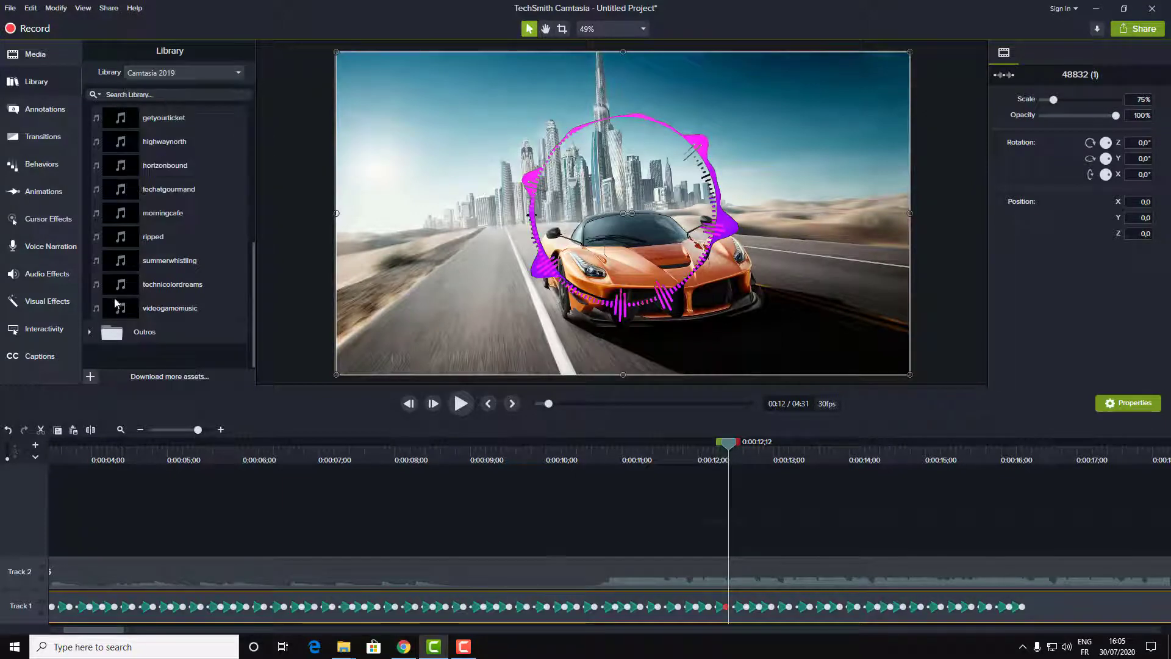
- Place the rainbowwaves clip from the Motion Backgrounds folder on the canvas over the car image
scroll(111, 327, up, 4)
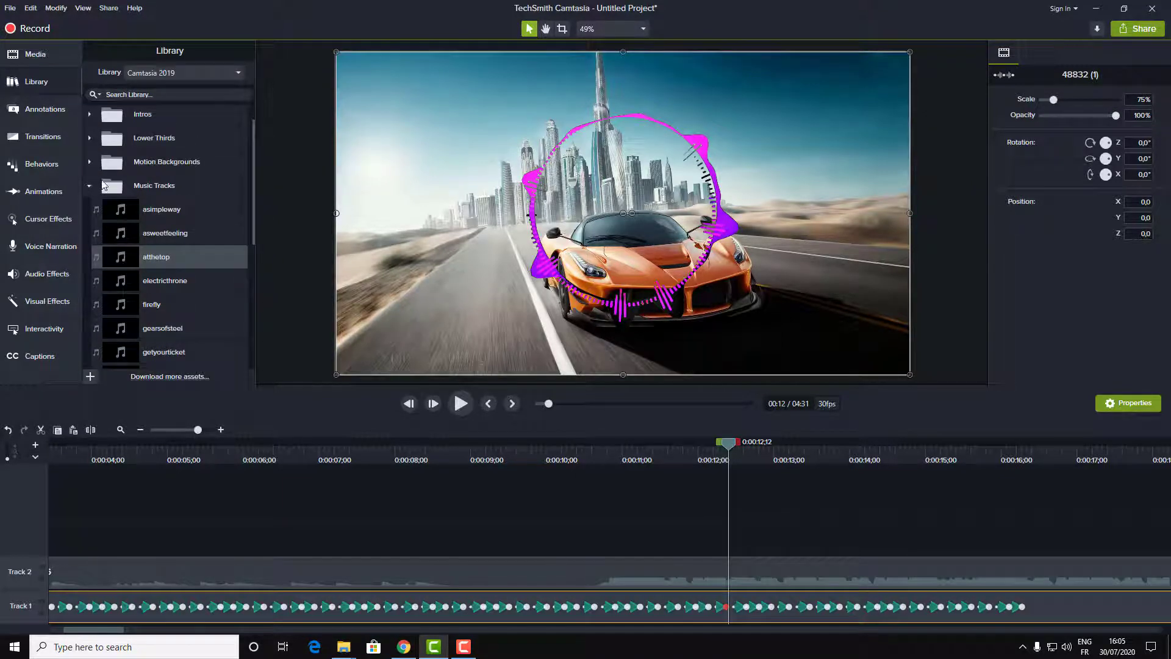
scroll(102, 186, up, 1)
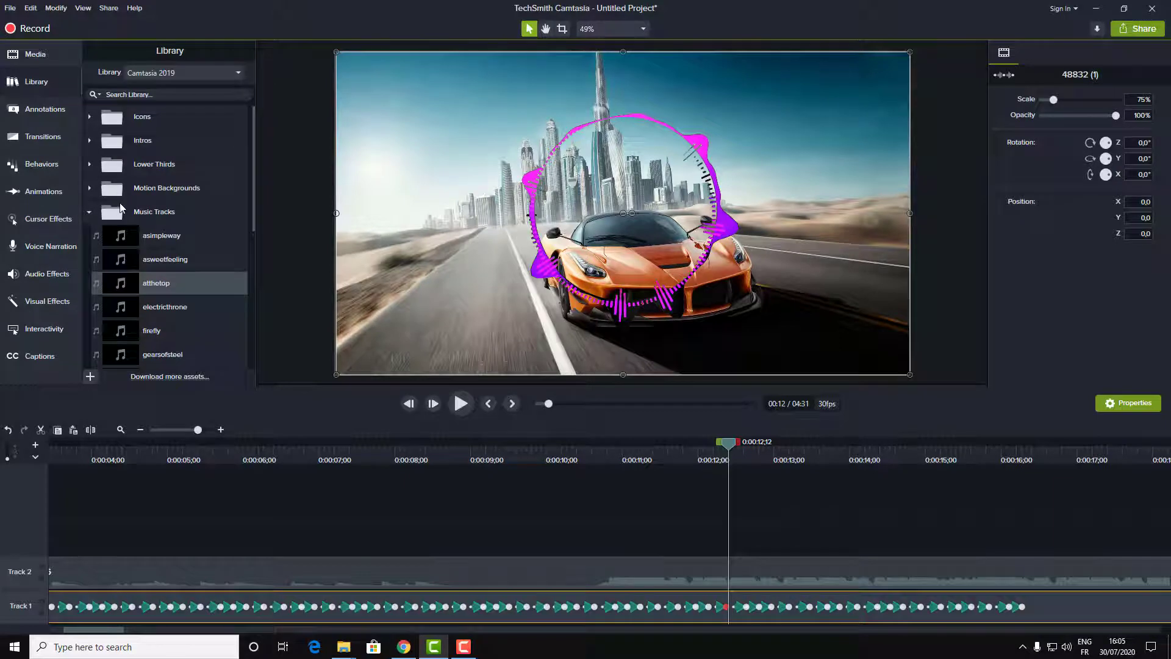
click(88, 193)
scroll(118, 222, down, 3)
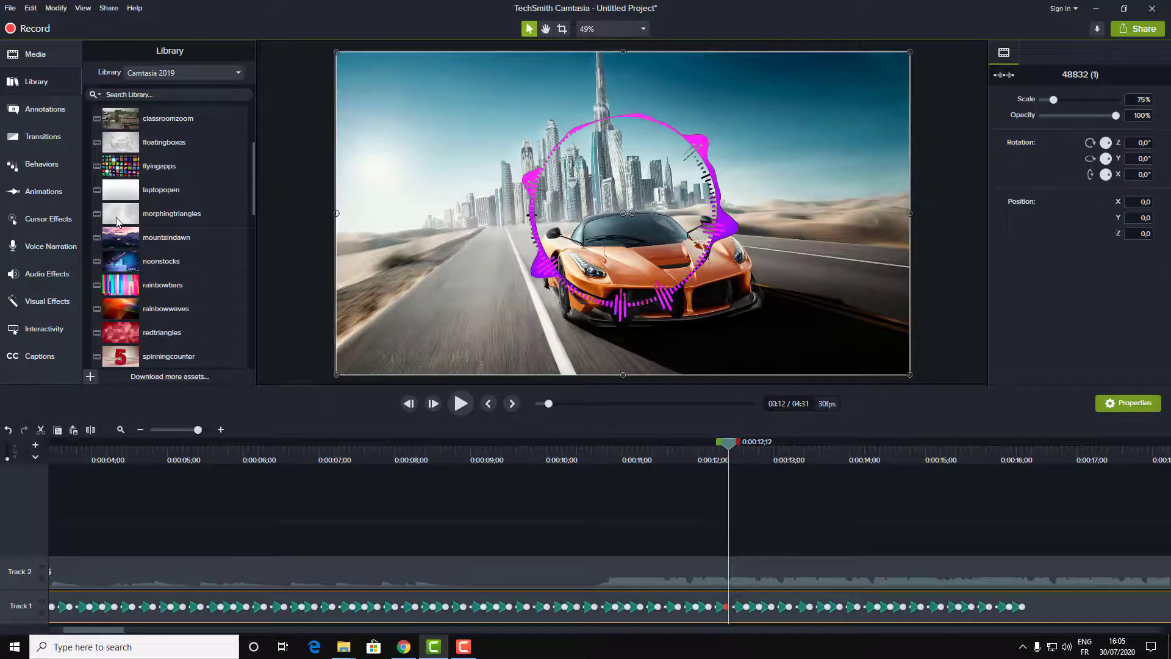
scroll(116, 219, down, 3)
scroll(118, 220, up, 1)
drag(133, 229, 522, 265)
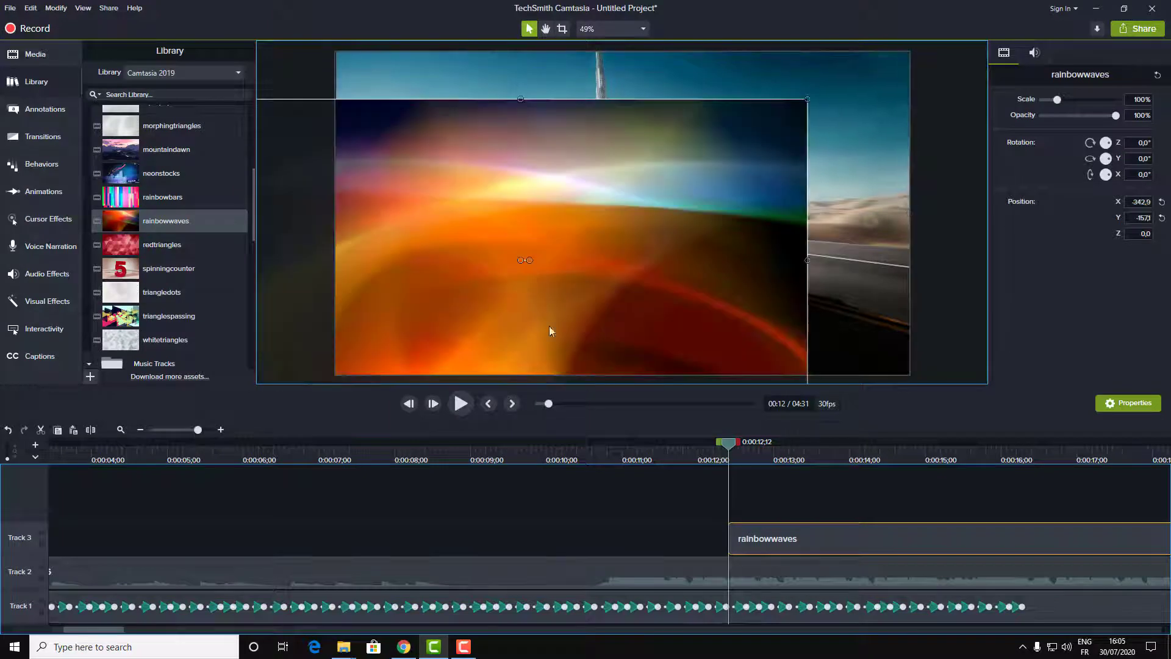
- Move the rainbowwaves clip on Track 3 to the very start of the timeline
drag(806, 539, 104, 538)
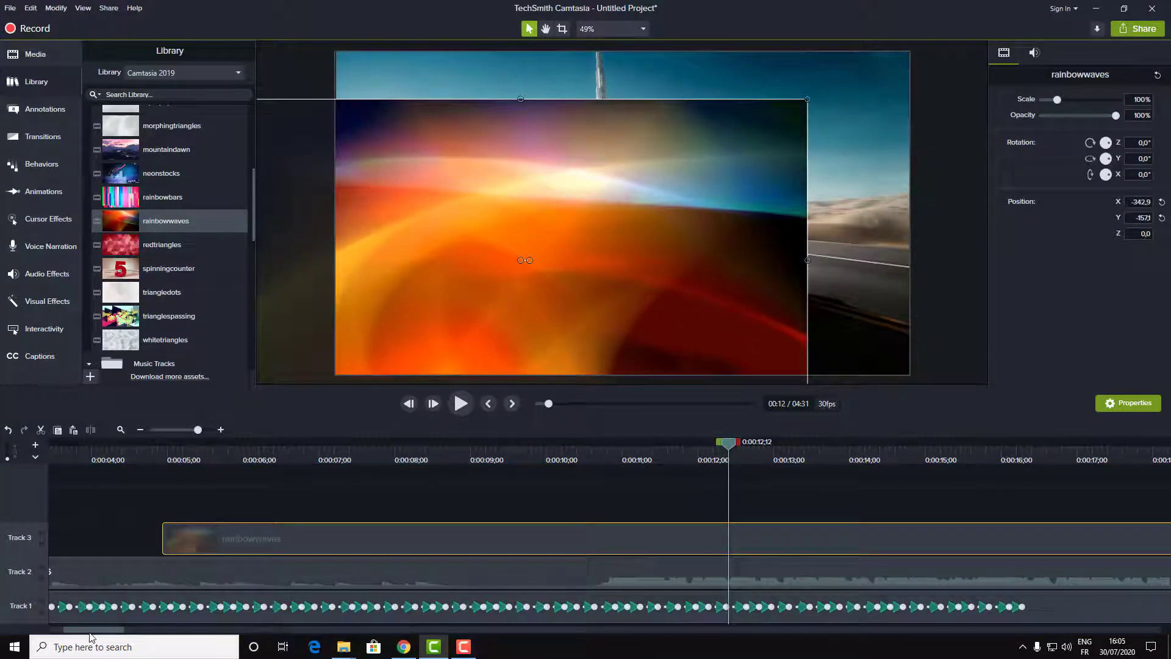
drag(37, 628, 115, 627)
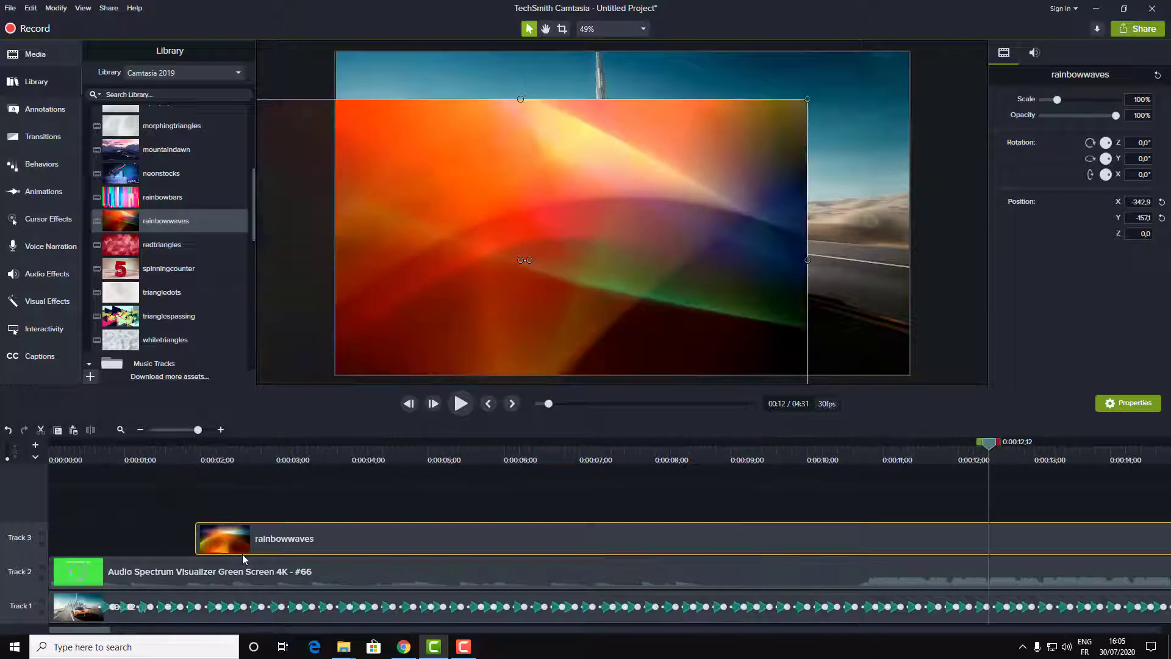
drag(294, 544, 83, 529)
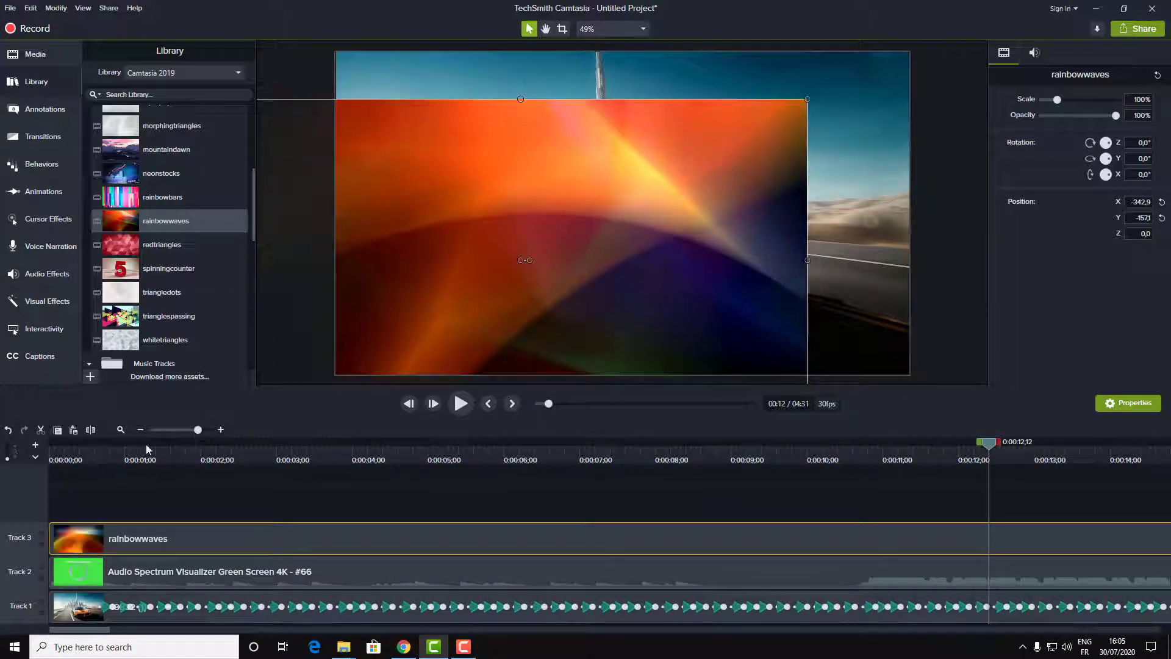
- Try to extend the rainbowwaves clip on Track 3 towards the end of the tracks below it
click(174, 429)
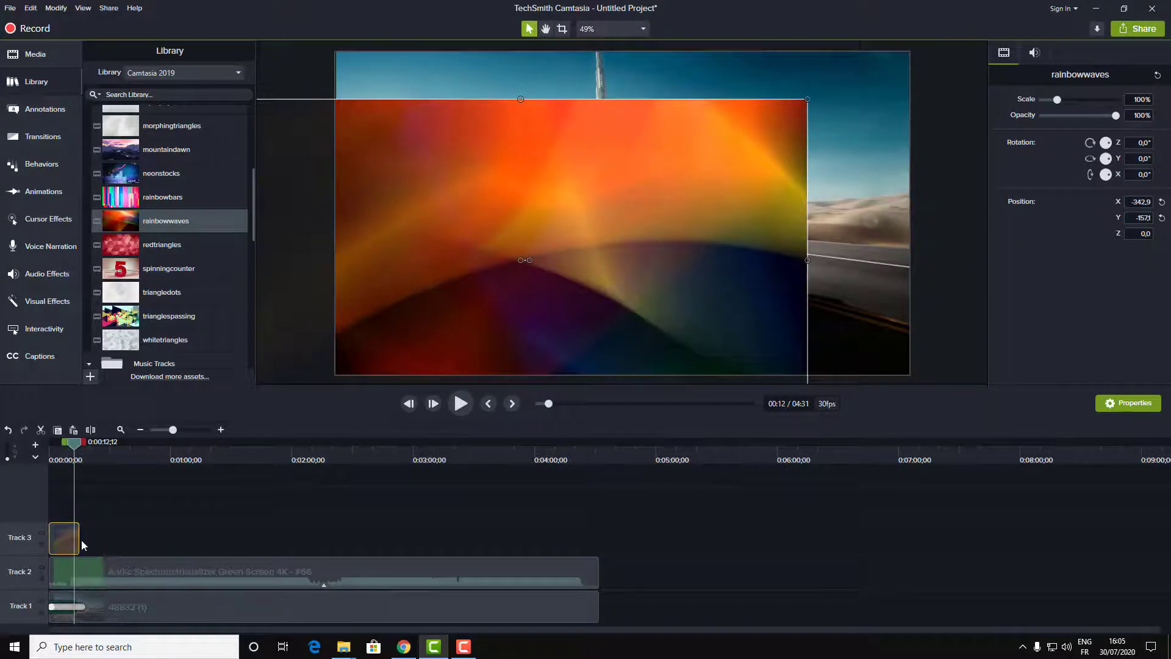
drag(80, 540, 413, 539)
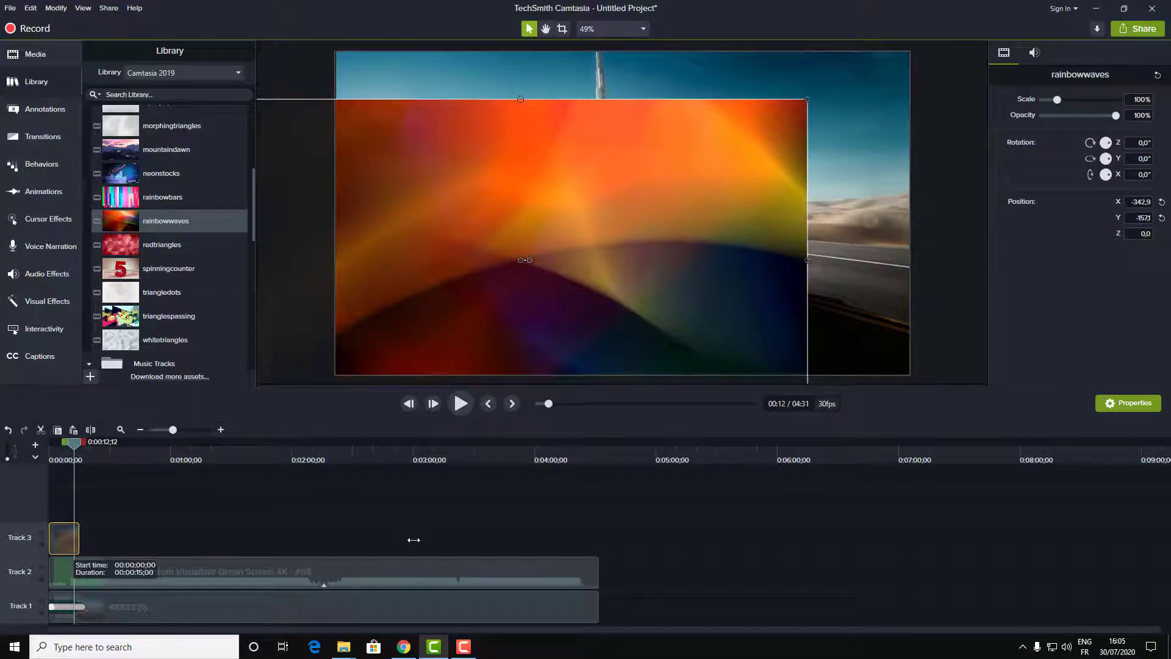
drag(486, 539, 476, 539)
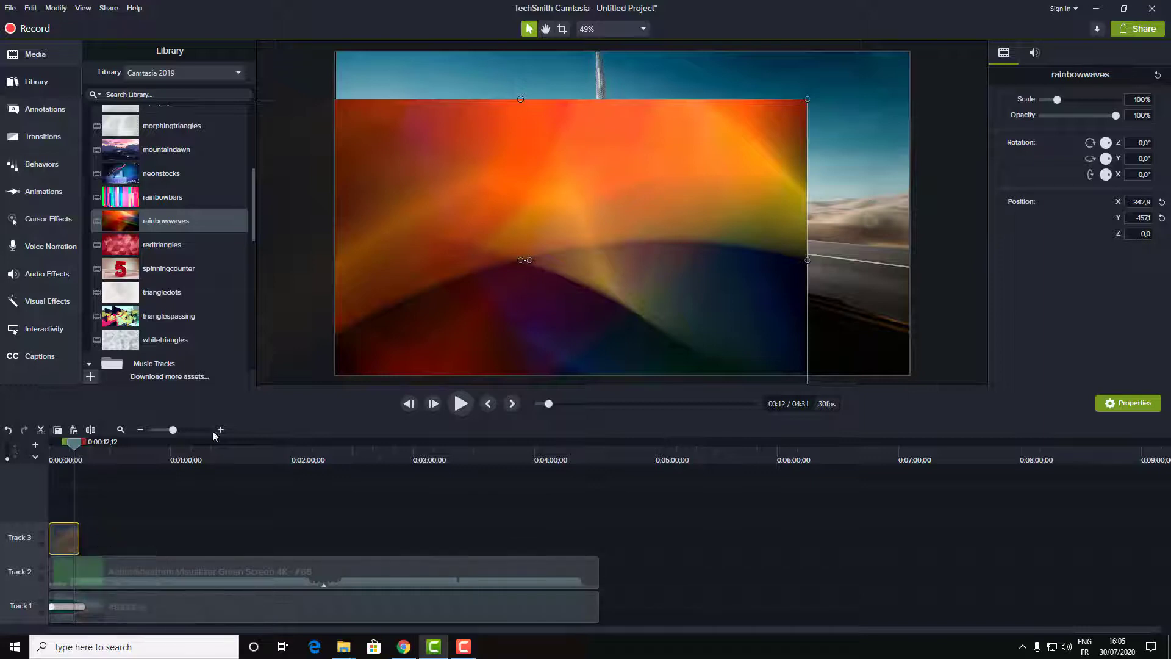
- Position the rainbowwaves clip over the whole canvas at X 0, Y -1 and set its opacity to 63%
drag(654, 215, 762, 171)
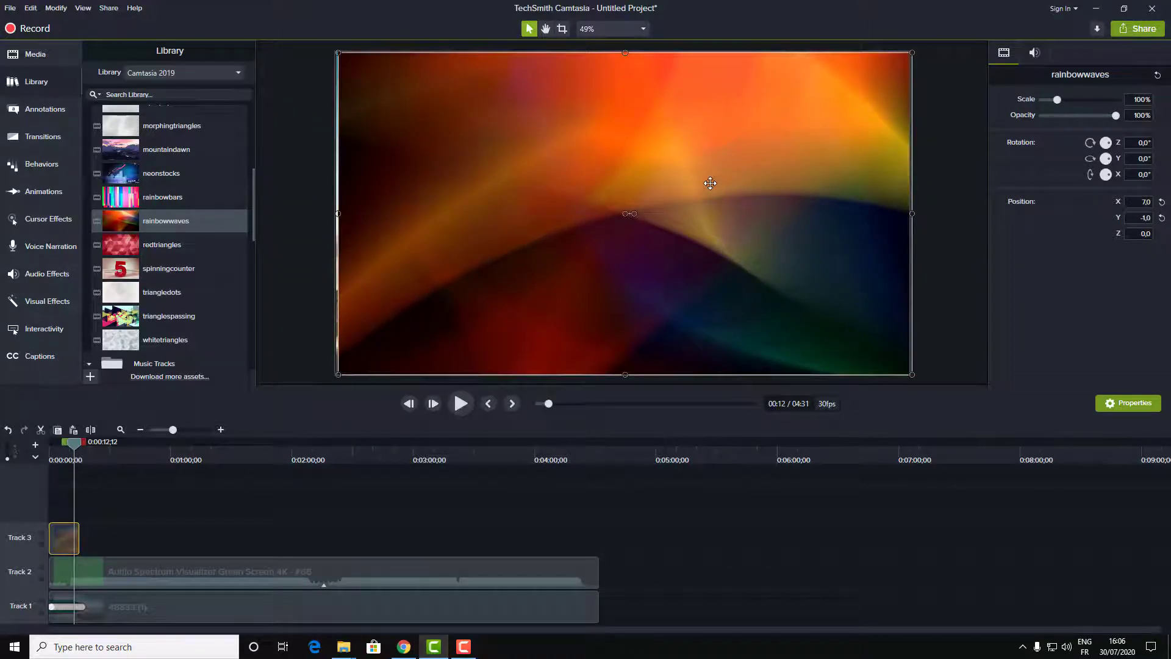
drag(752, 199, 750, 200)
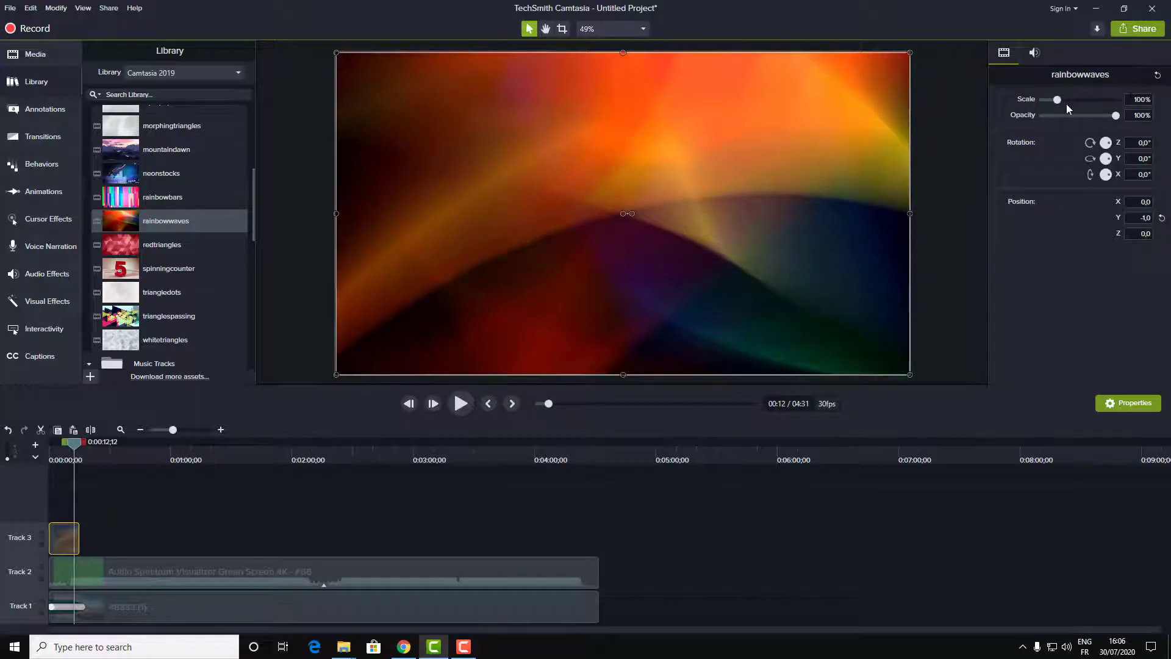
drag(1070, 116, 1089, 122)
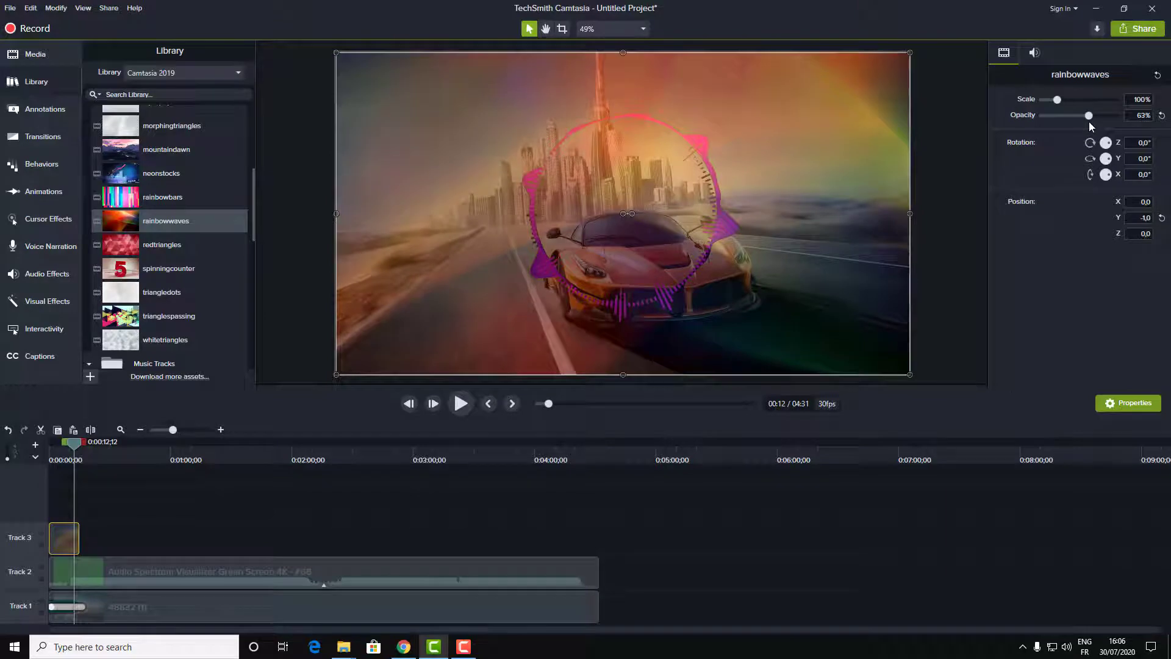
- Play back the opening seconds of the composition to check the rainbowwaves overlay over the pulsing car image and spectrum
click(465, 404)
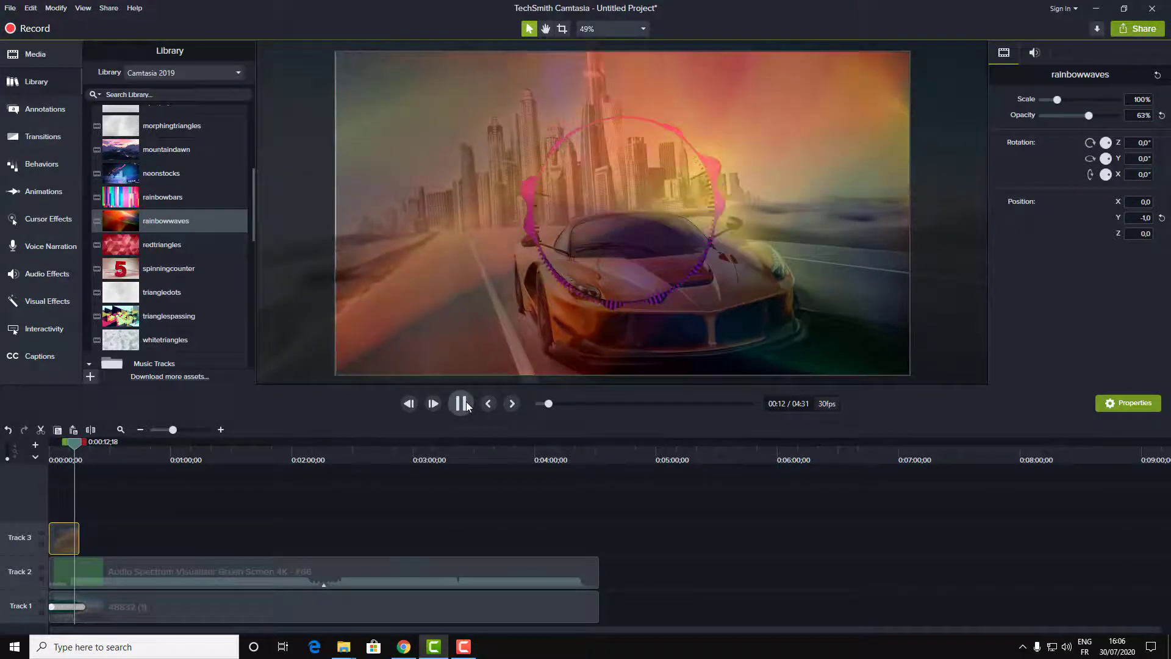
click(461, 402)
click(59, 456)
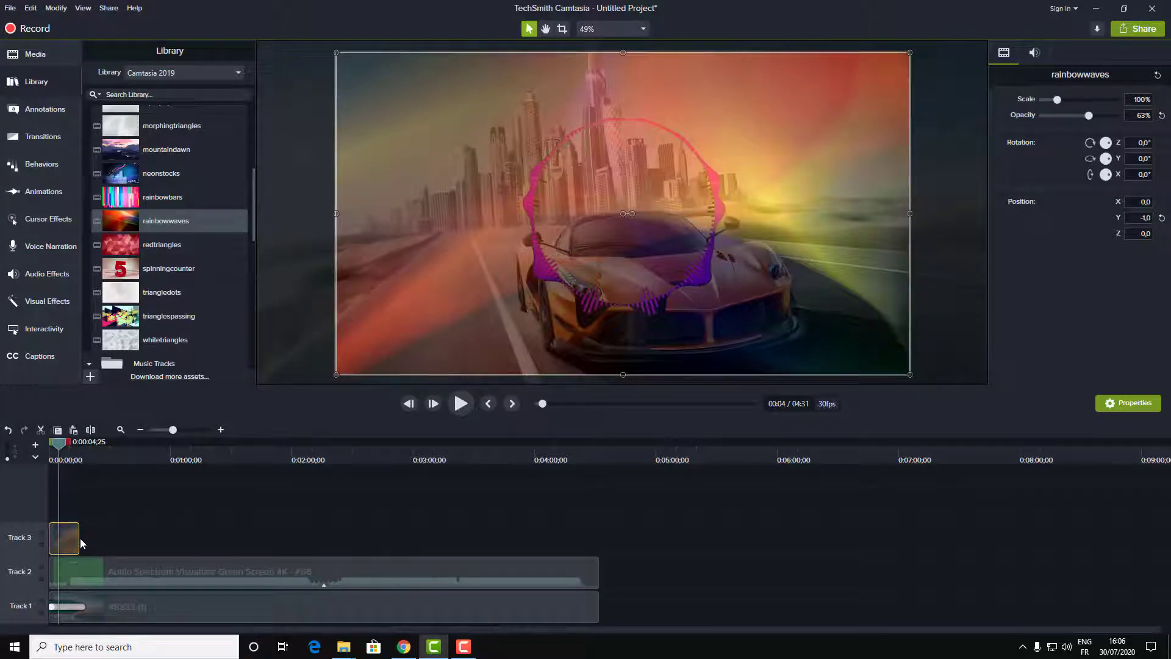
click(458, 406)
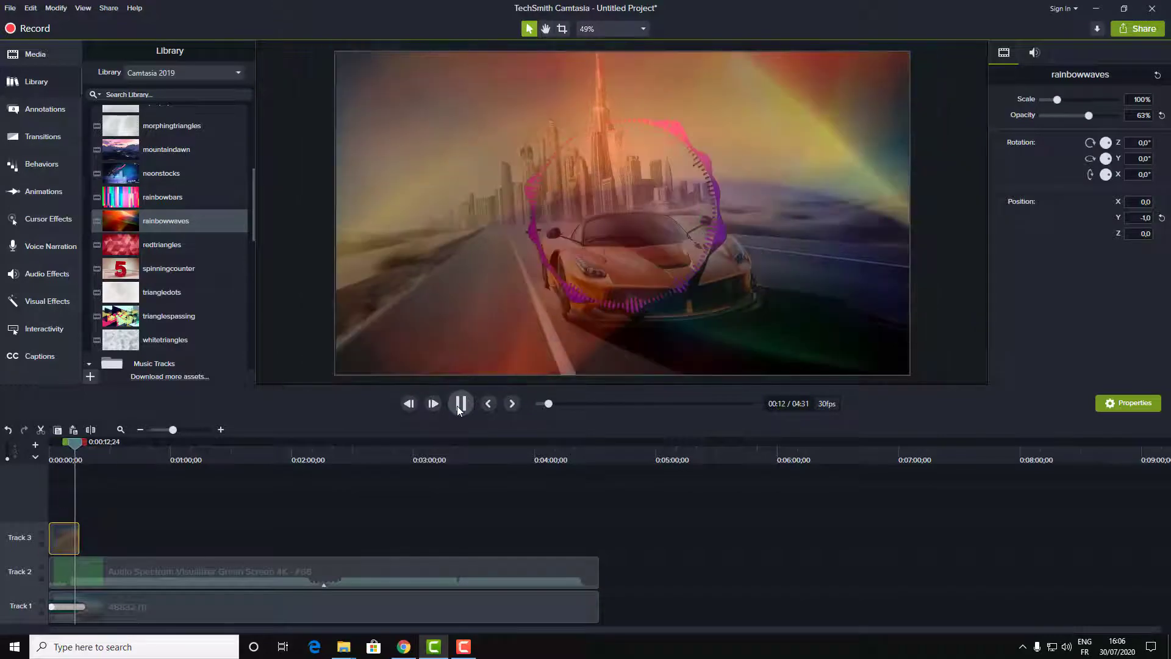
click(459, 405)
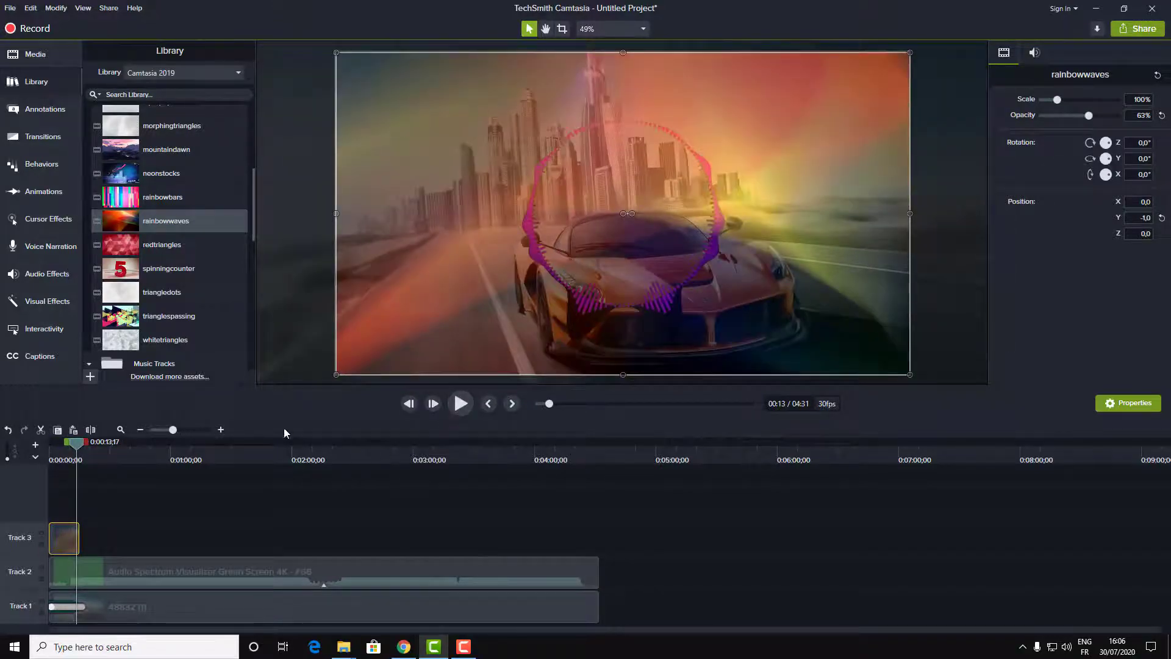
- Try to lengthen the rainbowwaves clip on Track 3 slightly by moving its end later on the magnified timeline
click(184, 430)
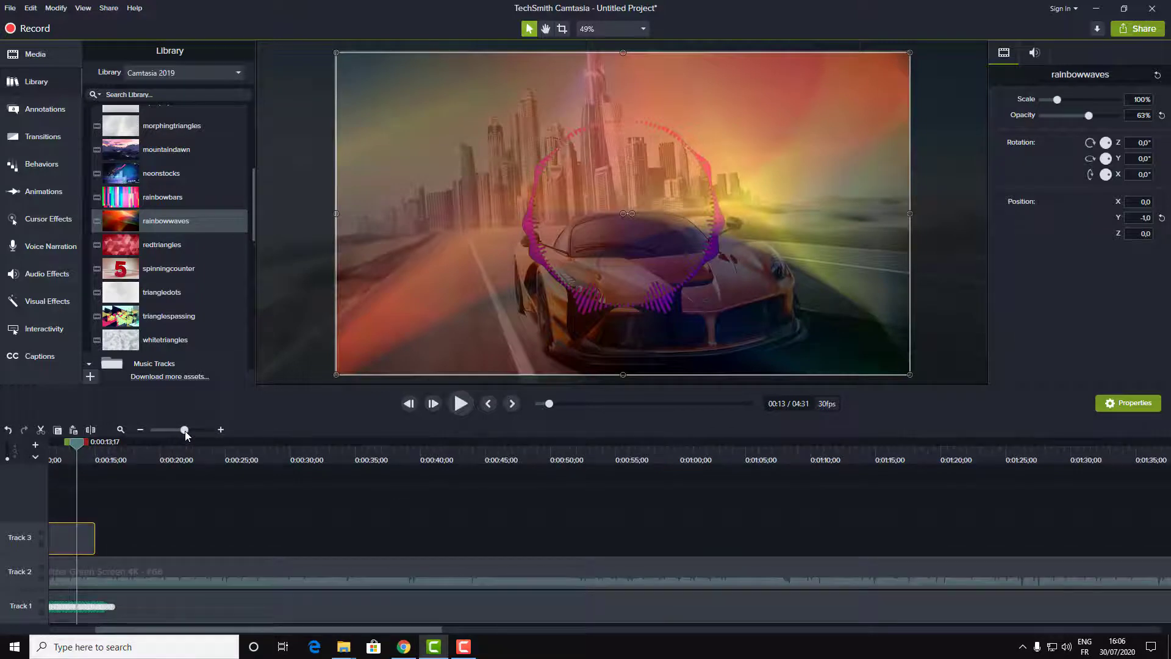
drag(125, 634, 69, 641)
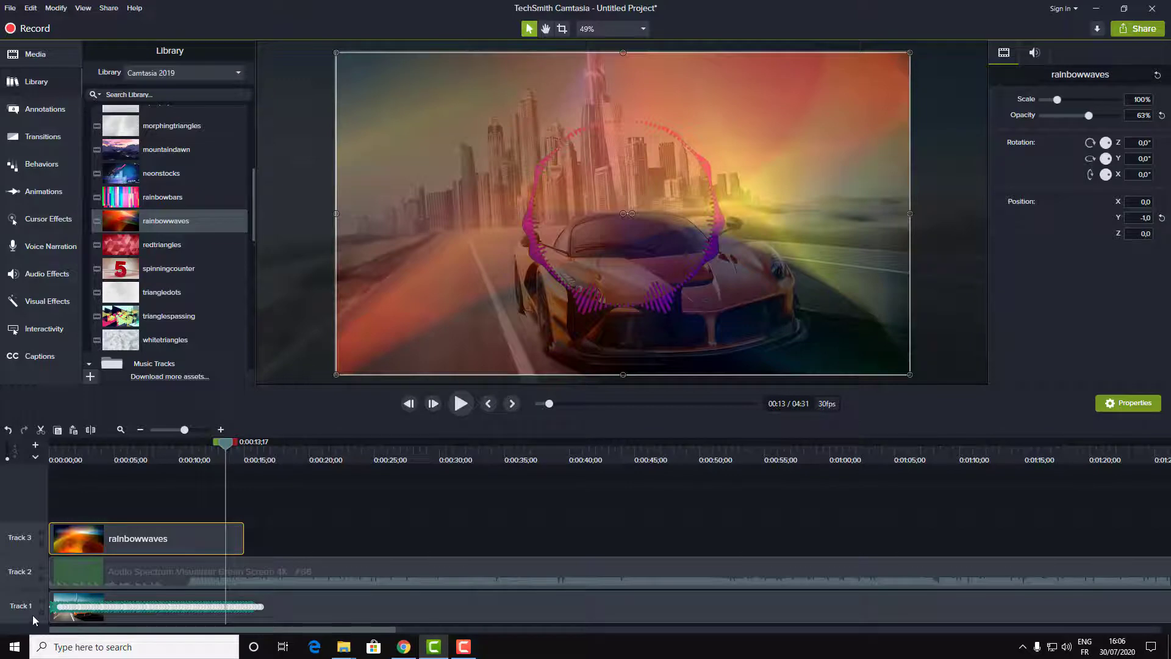
drag(243, 538, 278, 539)
- Preview the composition from near its start and reduce the rainbowwaves clip's opacity to 50%
drag(227, 443, 67, 442)
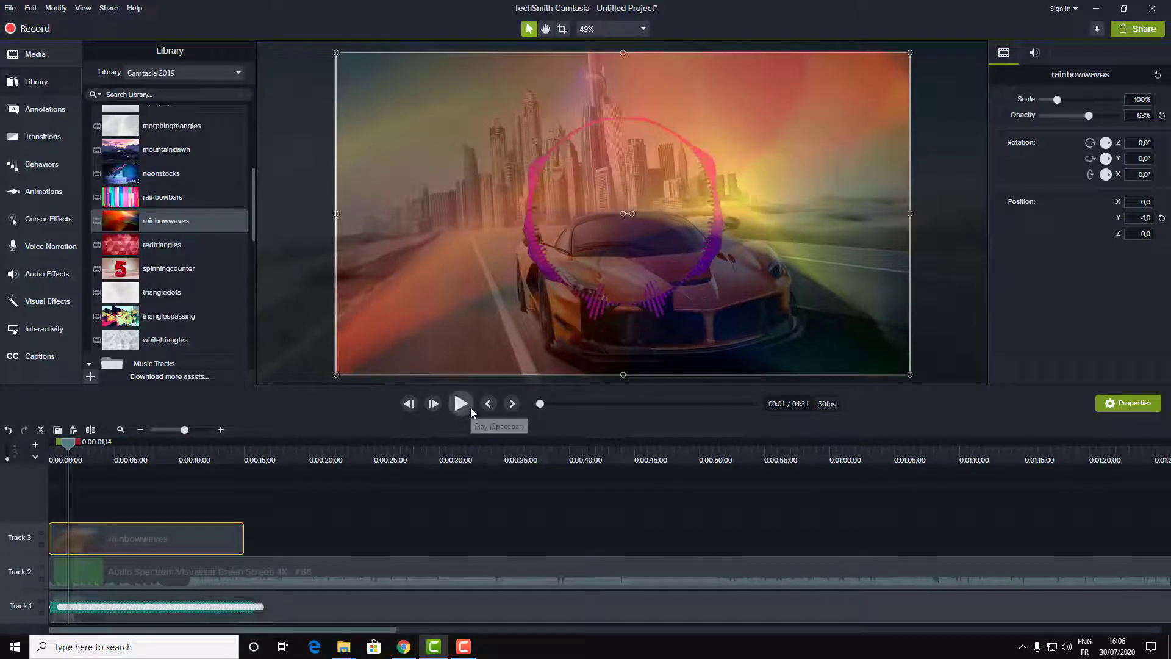
click(461, 403)
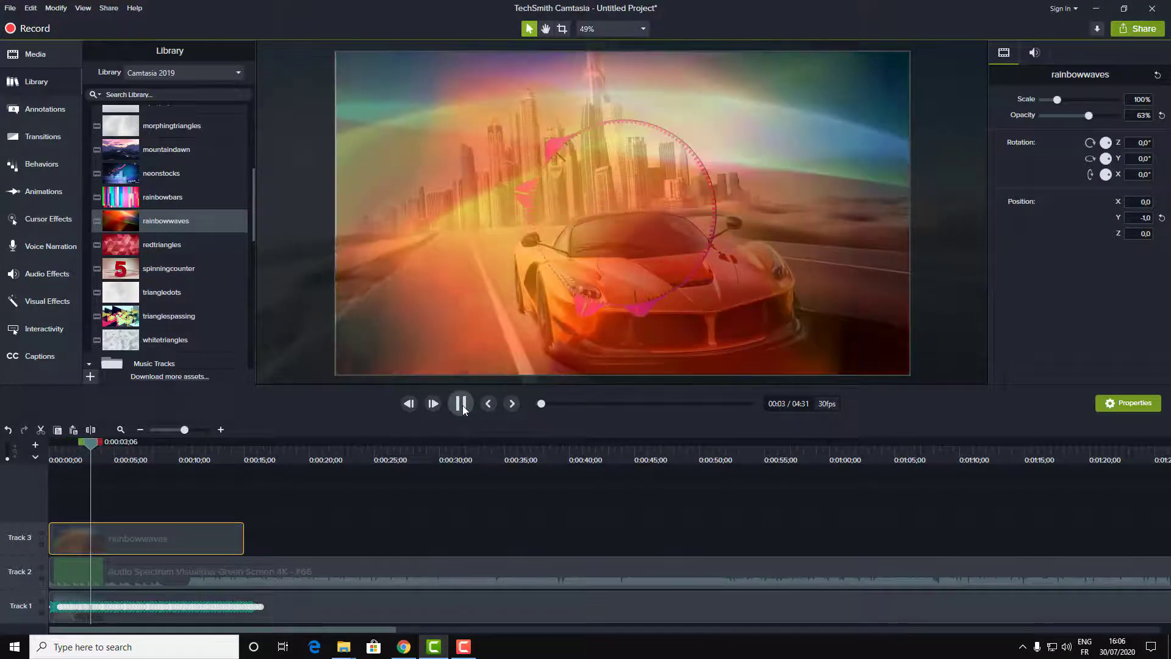
key(space)
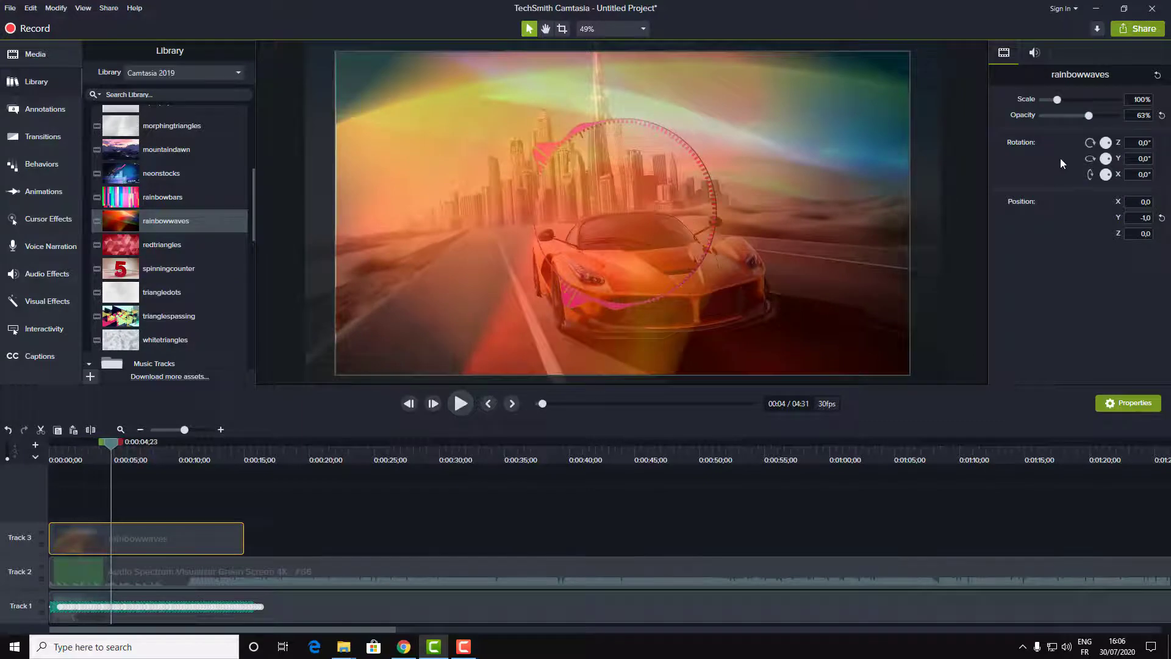
drag(1089, 116, 1081, 119)
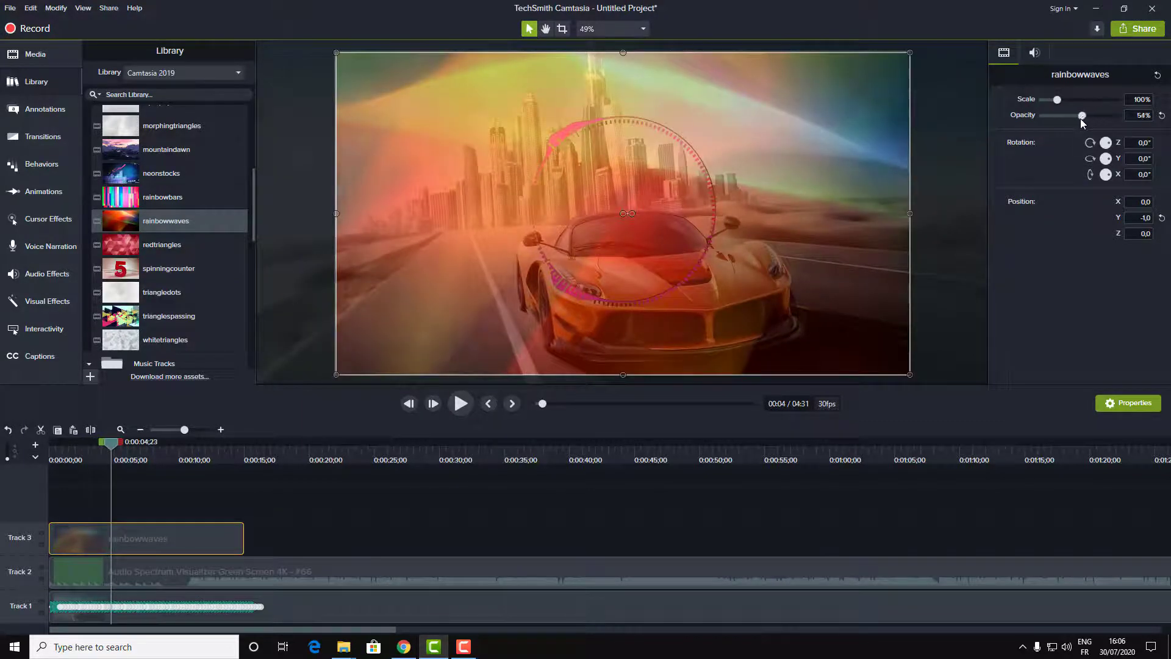
- Play the composition to about 12 seconds and try to stretch the rainbowwaves clip's end to about 22 seconds
click(462, 404)
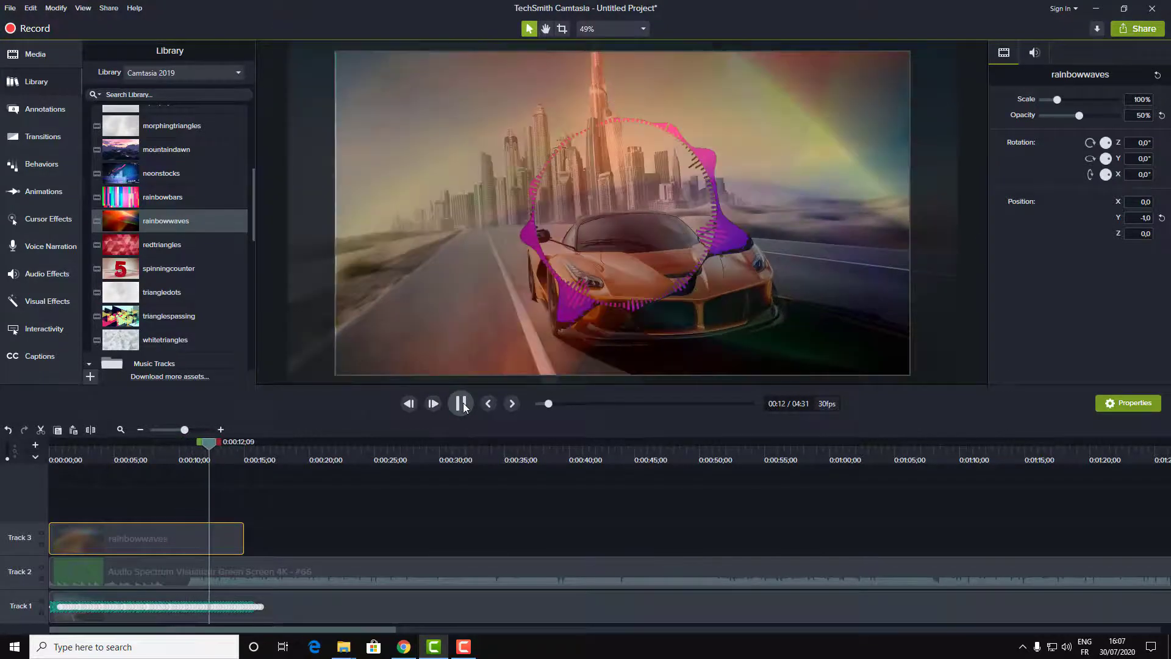
click(461, 404)
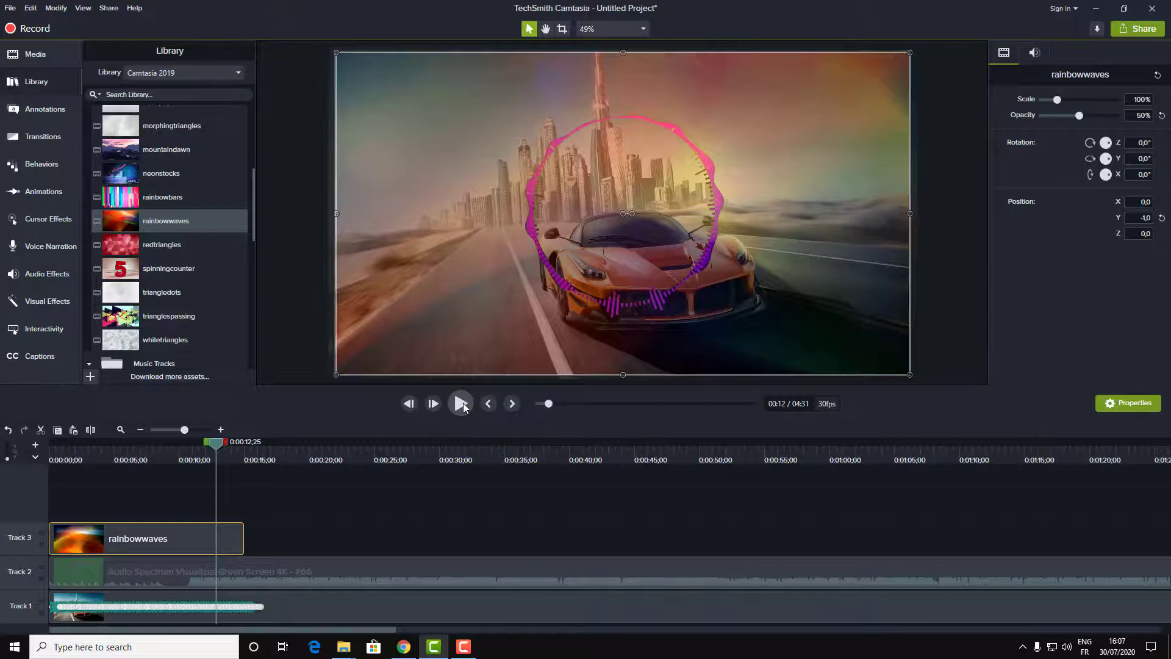
drag(247, 547, 339, 547)
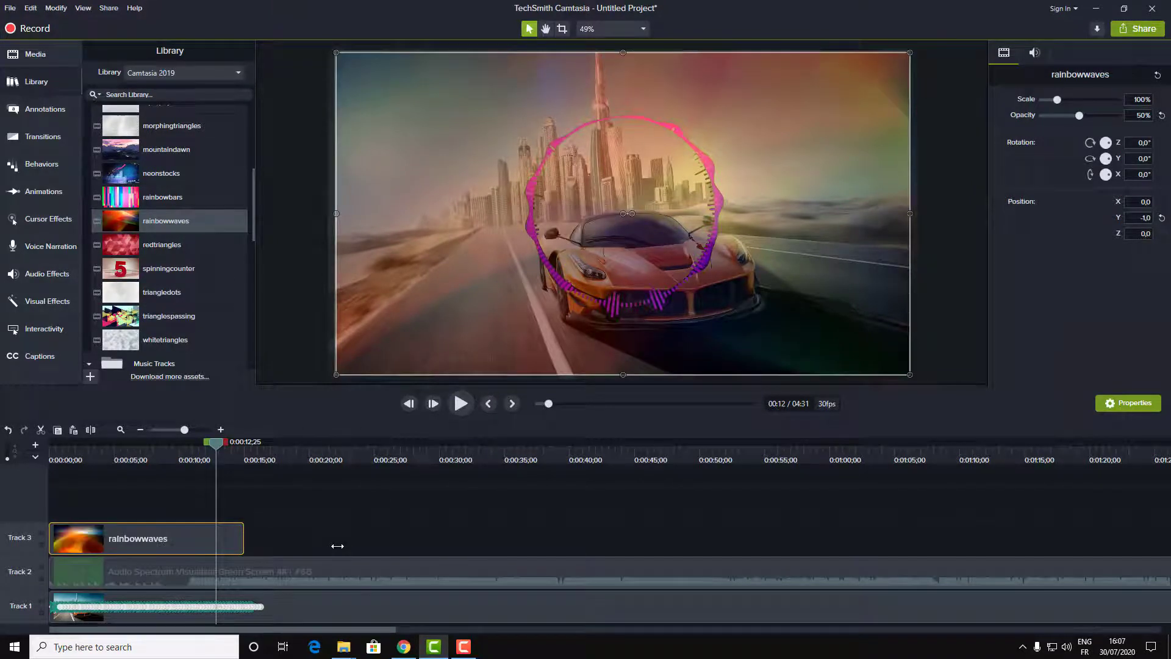